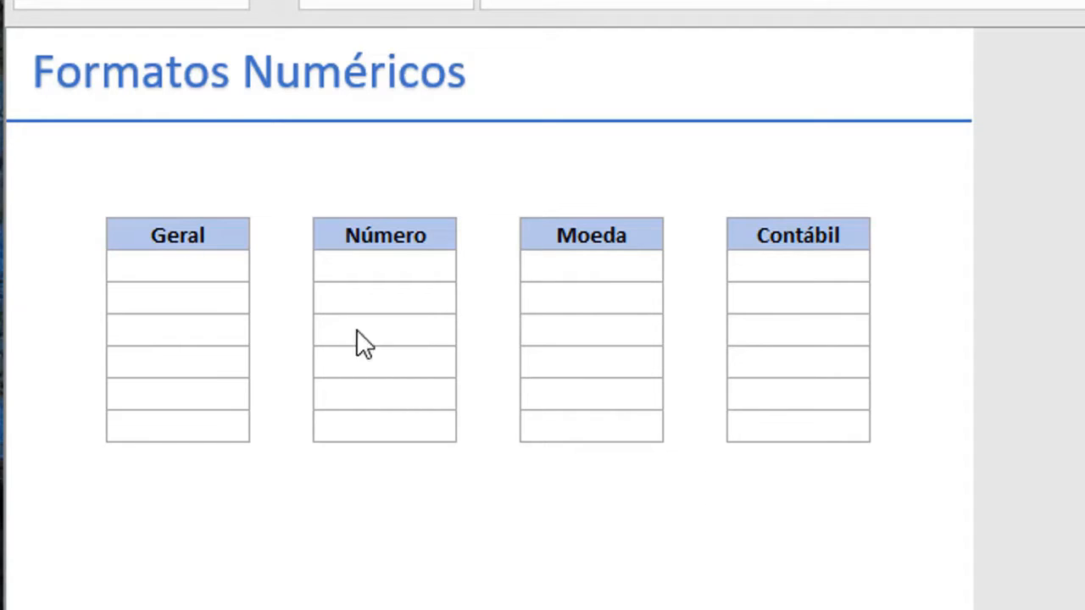
{"action": "left_click", "coordinate": [184, 263]}
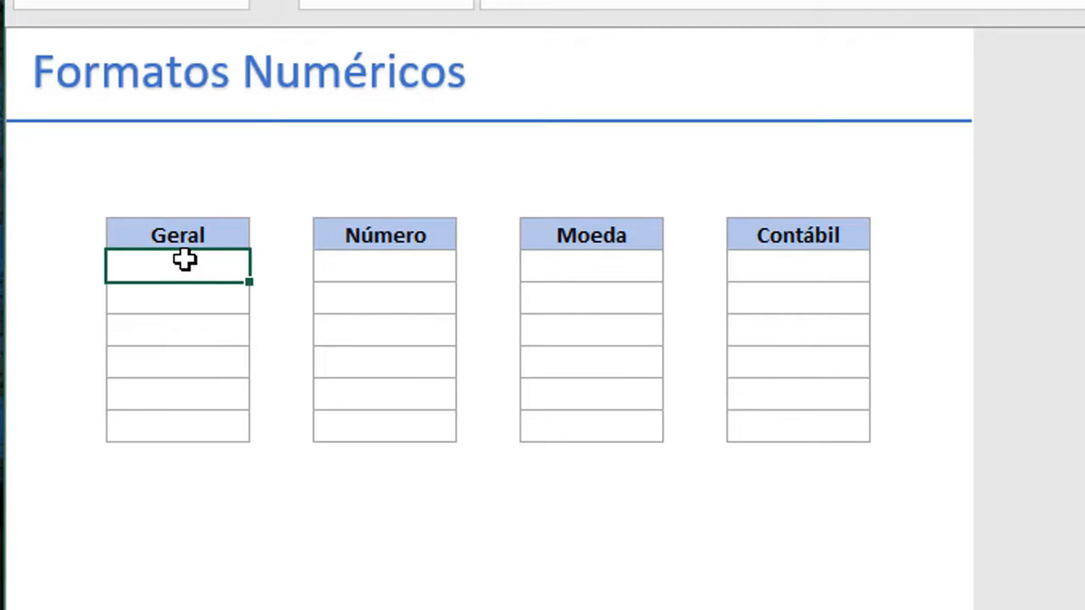
{"action": "key", "text": "shift+Down"}
{"action": "key", "text": "shift+Down"}
{"action": "key", "text": "shift+Down"}
{"action": "key", "text": "shift+Down"}
{"action": "key", "text": "shift+Down"}
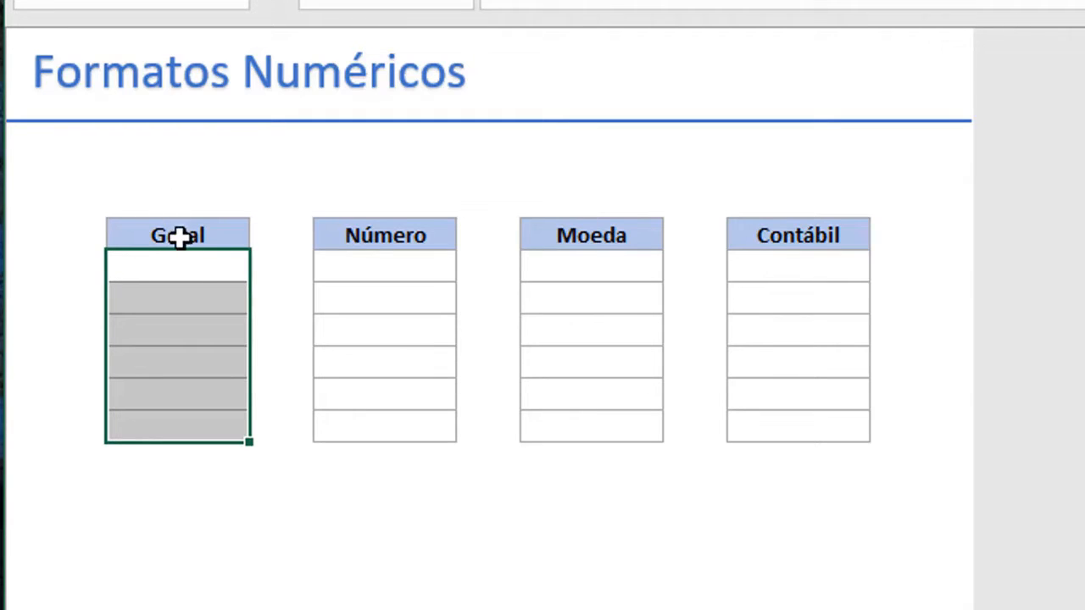
{"action": "left_click_drag", "start_coordinate": [203, 264], "coordinate": [221, 429]}
Select the six empty cells below the Geral header and assign them the Geral number format through Format Cells
{"action": "left_click", "coordinate": [172, 265]}
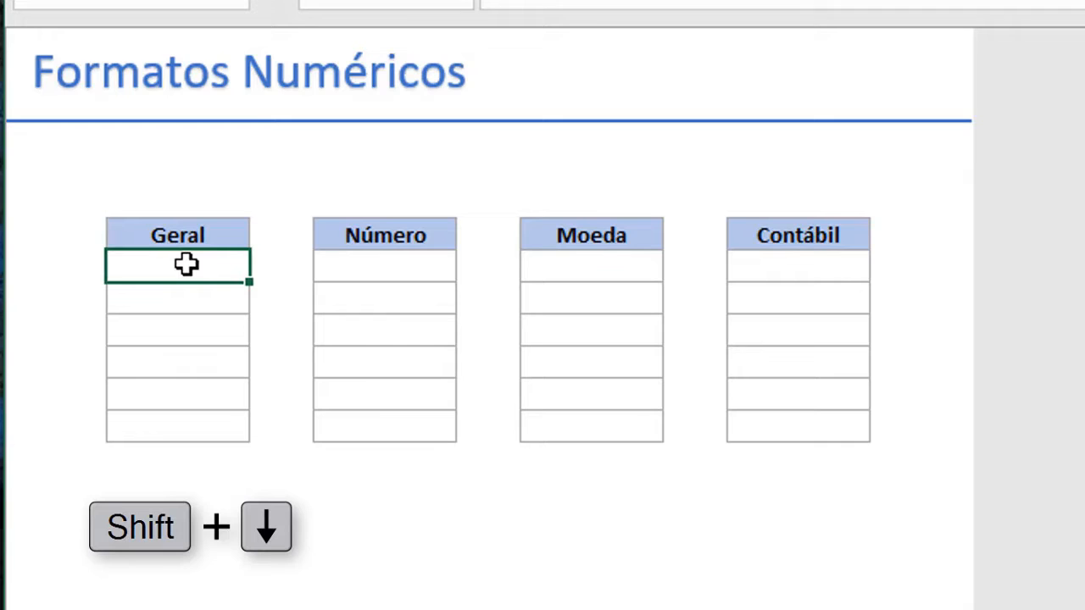
{"action": "key", "text": "shift+Down"}
{"action": "key", "text": "shift+Down"}
{"action": "key", "text": "shift+Down"}
{"action": "key", "text": "shift+Down"}
{"action": "key", "text": "shift+Down"}
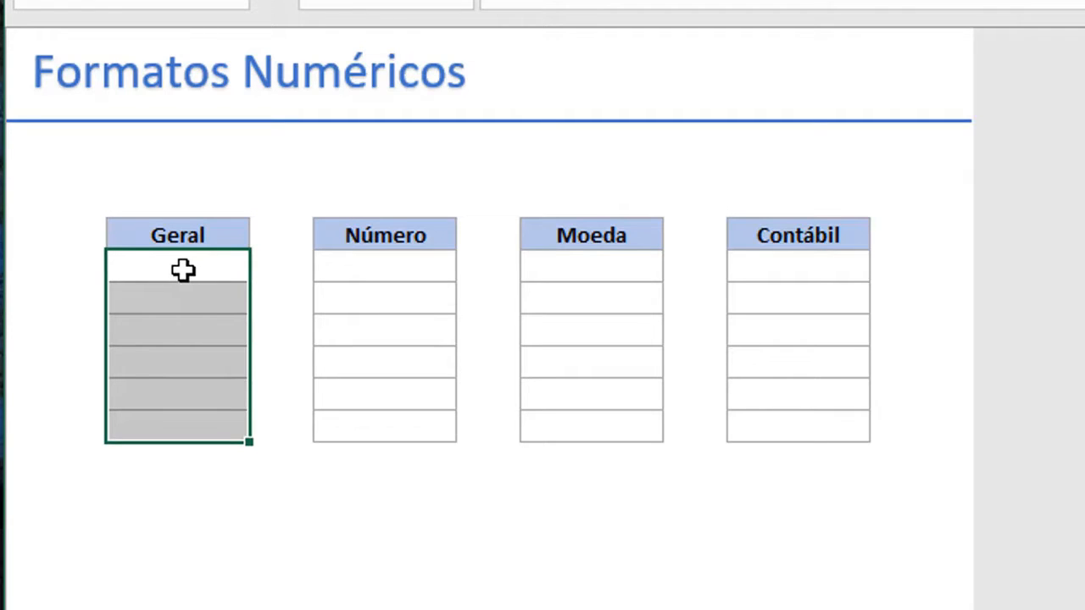
{"action": "right_click", "coordinate": [183, 269]}
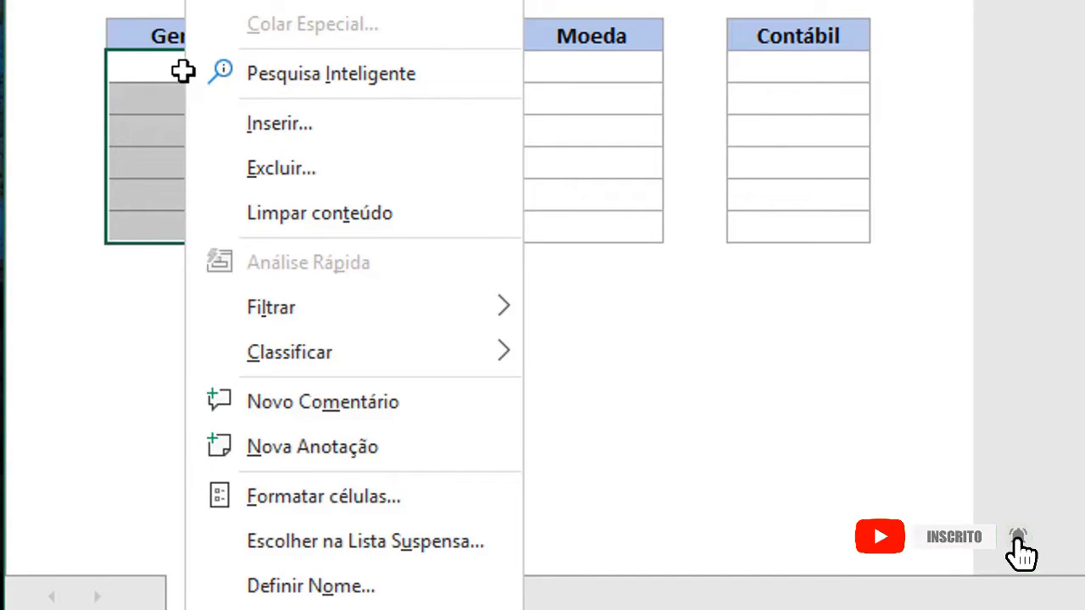
{"action": "left_click", "coordinate": [462, 502]}
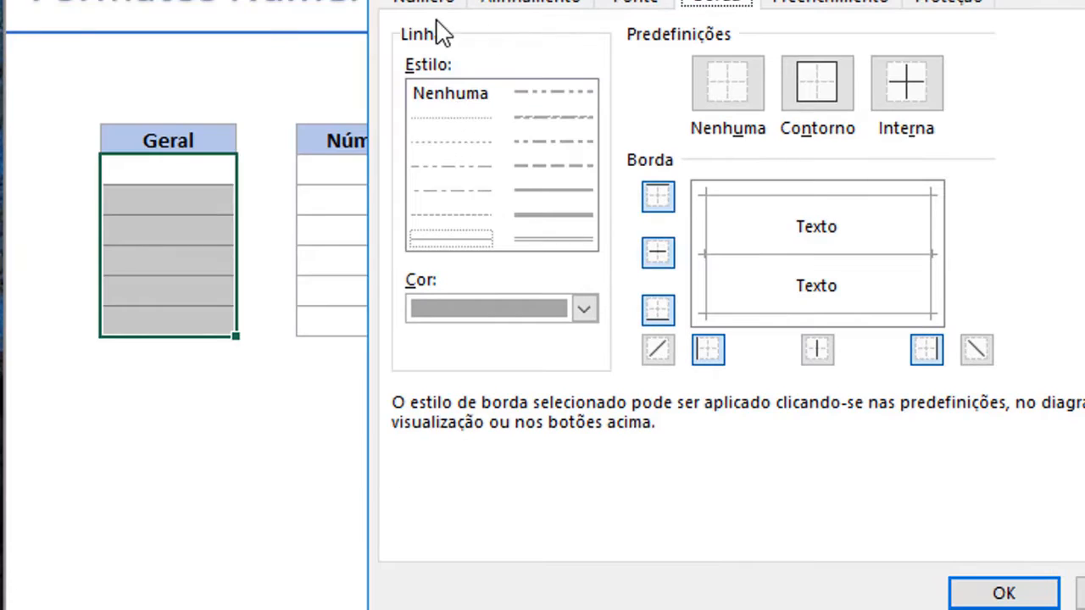
{"action": "left_click", "coordinate": [78, 88]}
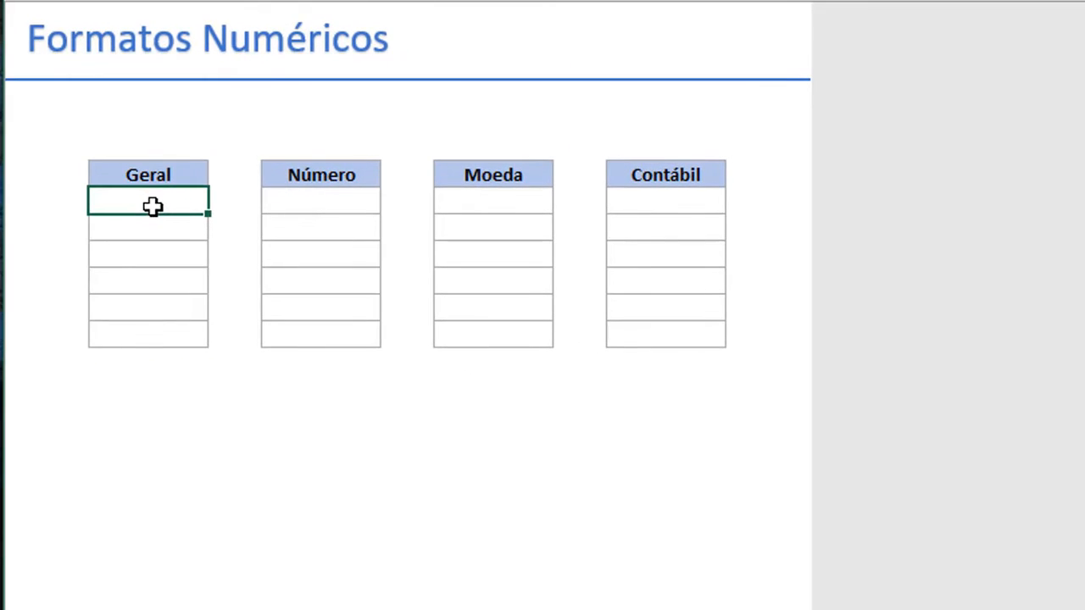
Enter 110, 200,00 and 300,50 in the first three cells below the Geral header
{"action": "type", "text": "110"}
{"action": "key", "text": "Return"}
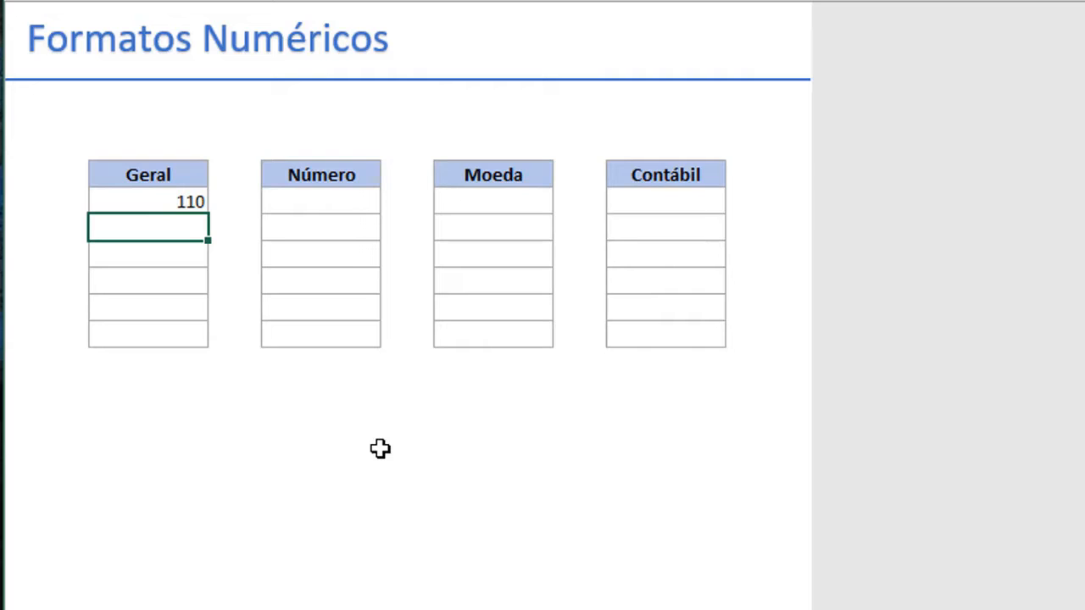
{"action": "type", "text": "200,00"}
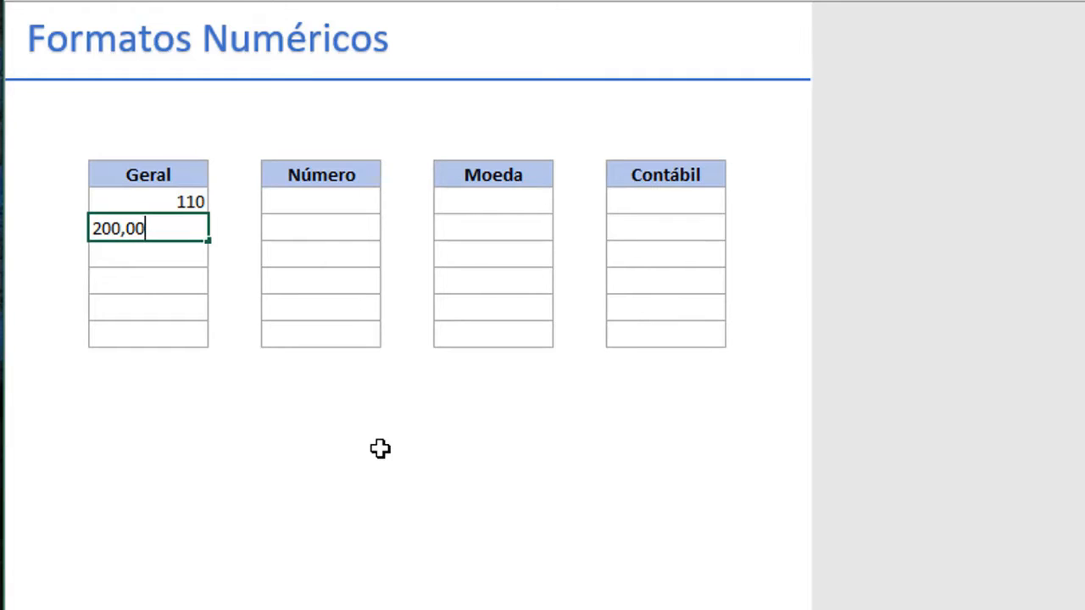
{"action": "key", "text": "Return"}
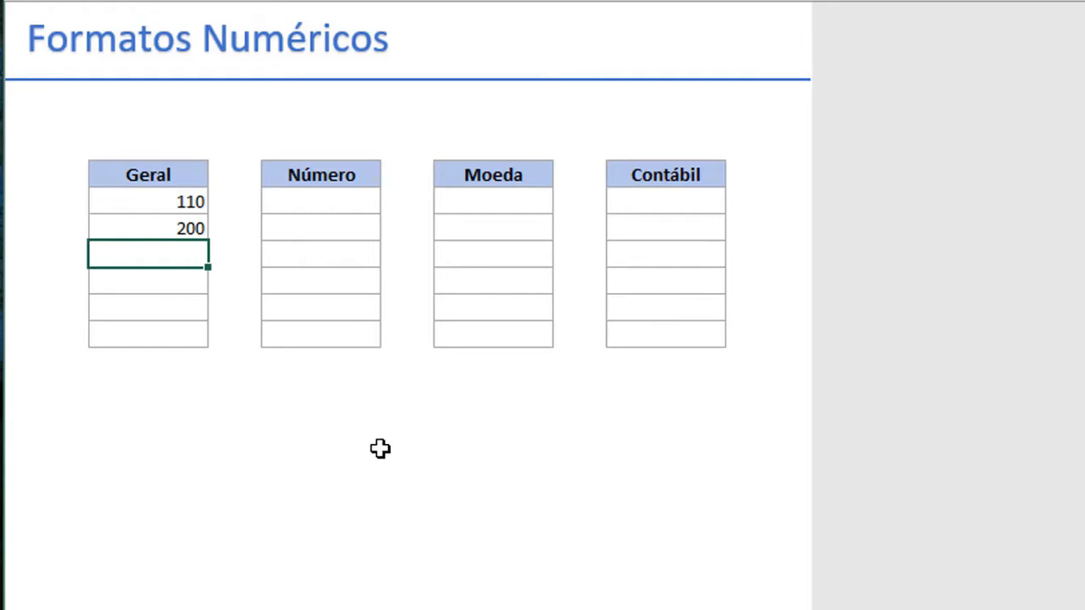
{"action": "type", "text": "300,50"}
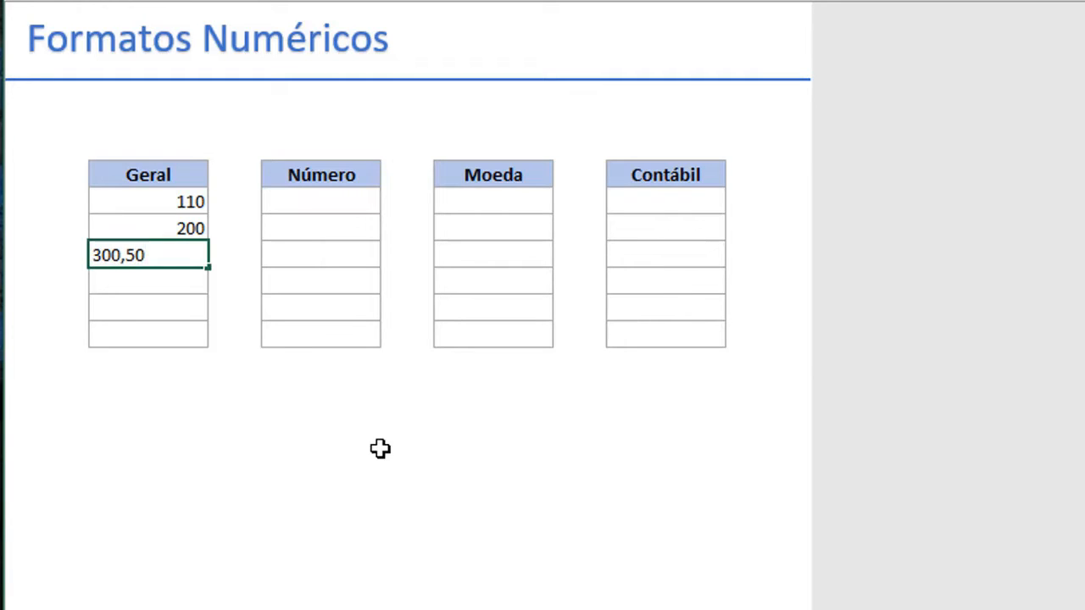
{"action": "key", "text": "Return"}
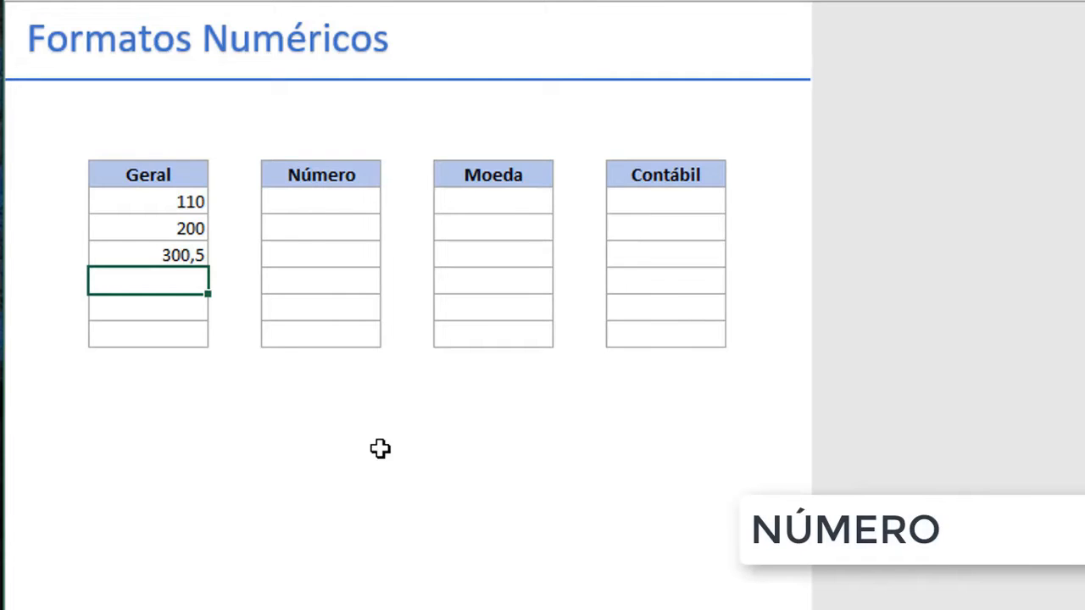
Open Format Cells for the six empty cells below the Número header and choose the Número category
{"action": "left_click", "coordinate": [316, 215]}
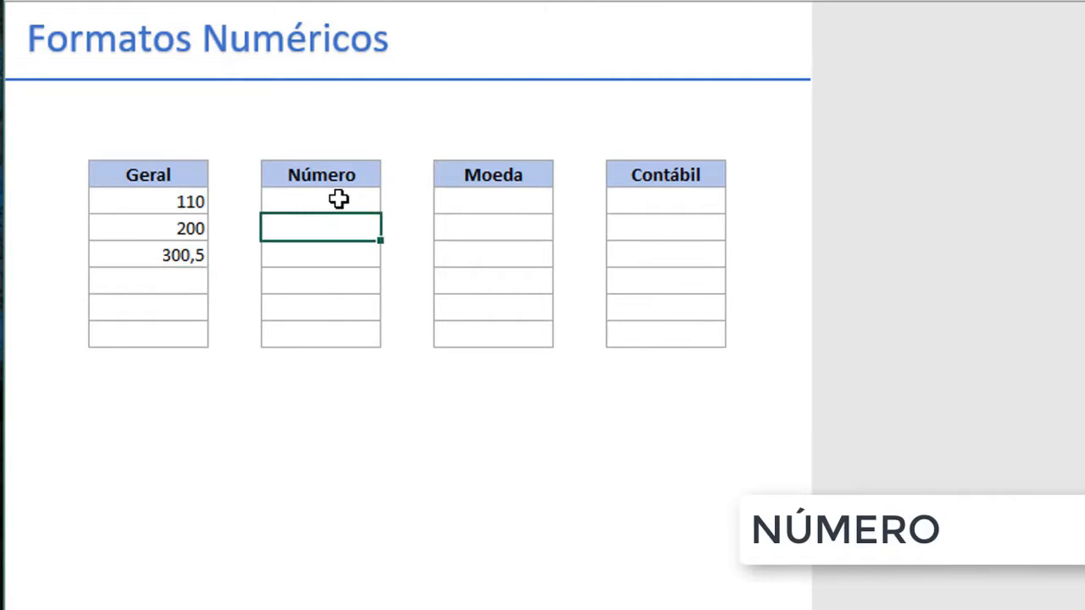
{"action": "left_click", "coordinate": [338, 199]}
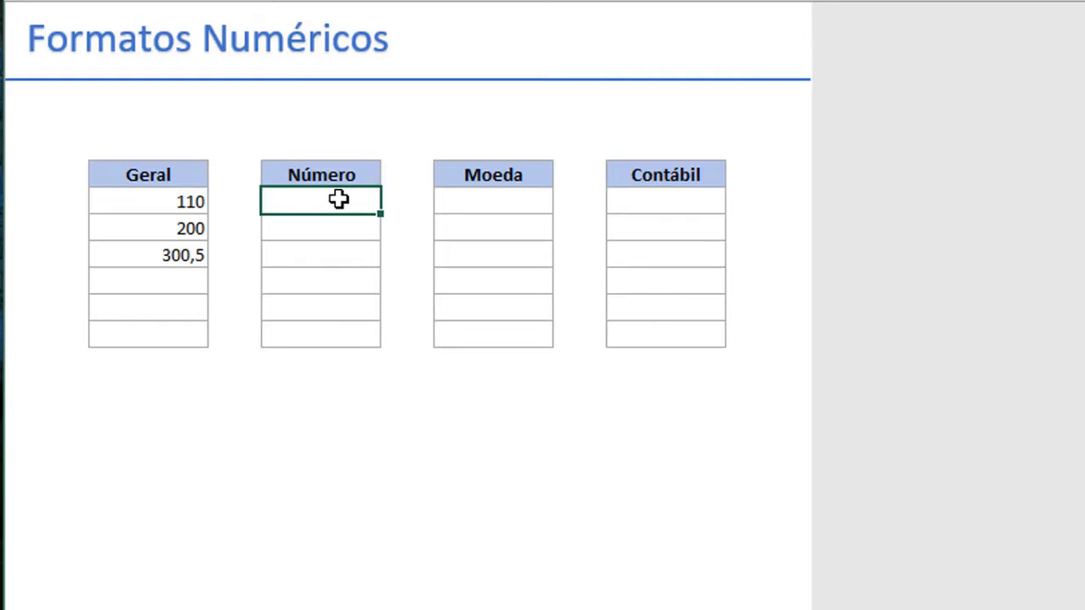
{"action": "key", "text": "shift+Down"}
{"action": "key", "text": "shift+Down"}
{"action": "key", "text": "shift+Down"}
{"action": "key", "text": "shift+Down"}
{"action": "key", "text": "shift+Down"}
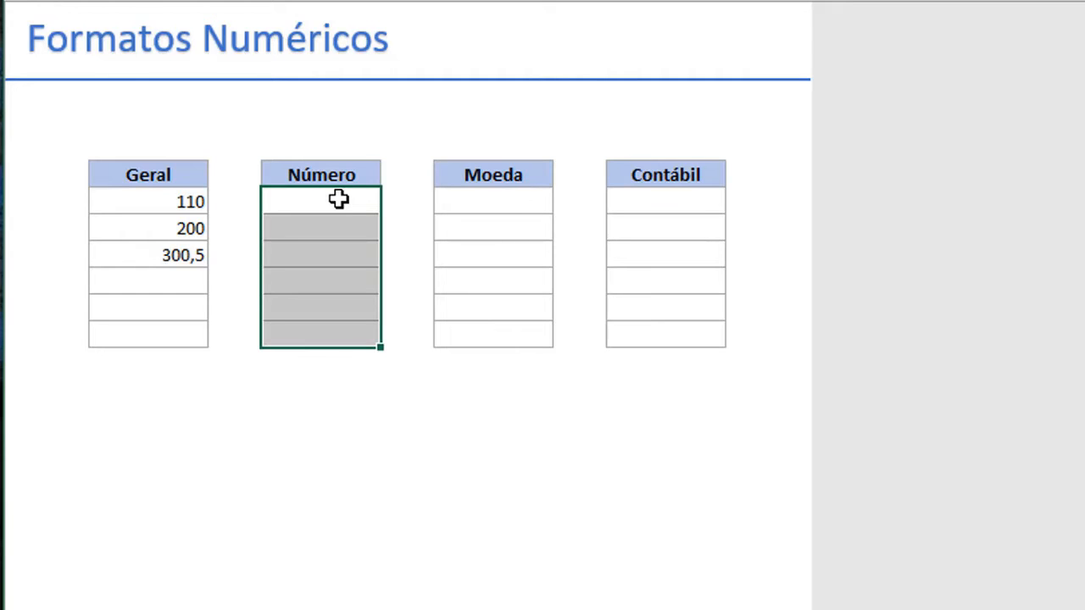
{"action": "key", "text": "ctrl+1"}
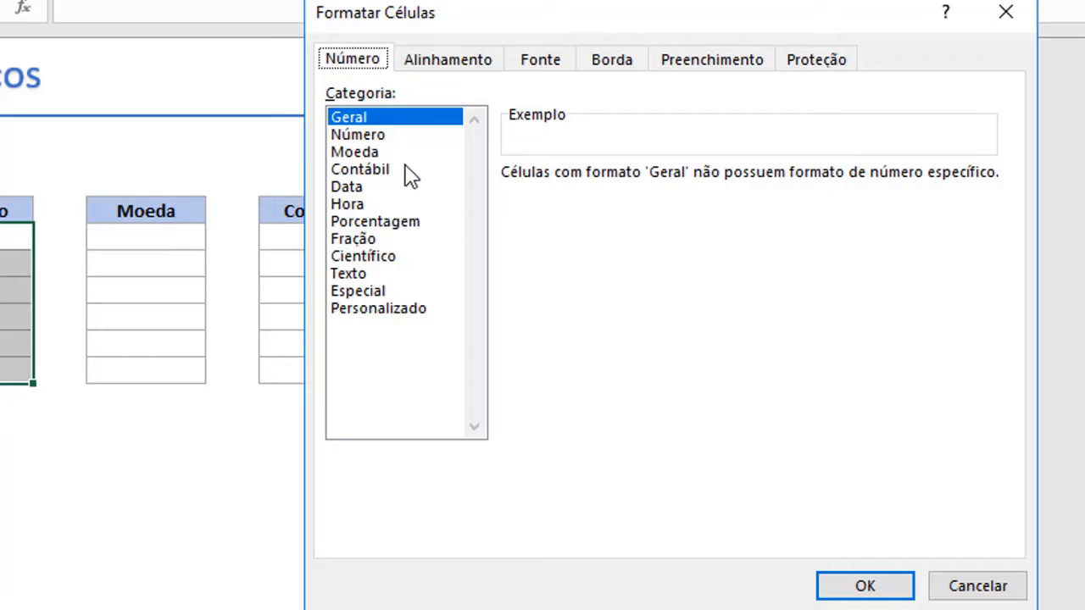
{"action": "left_click", "coordinate": [367, 138]}
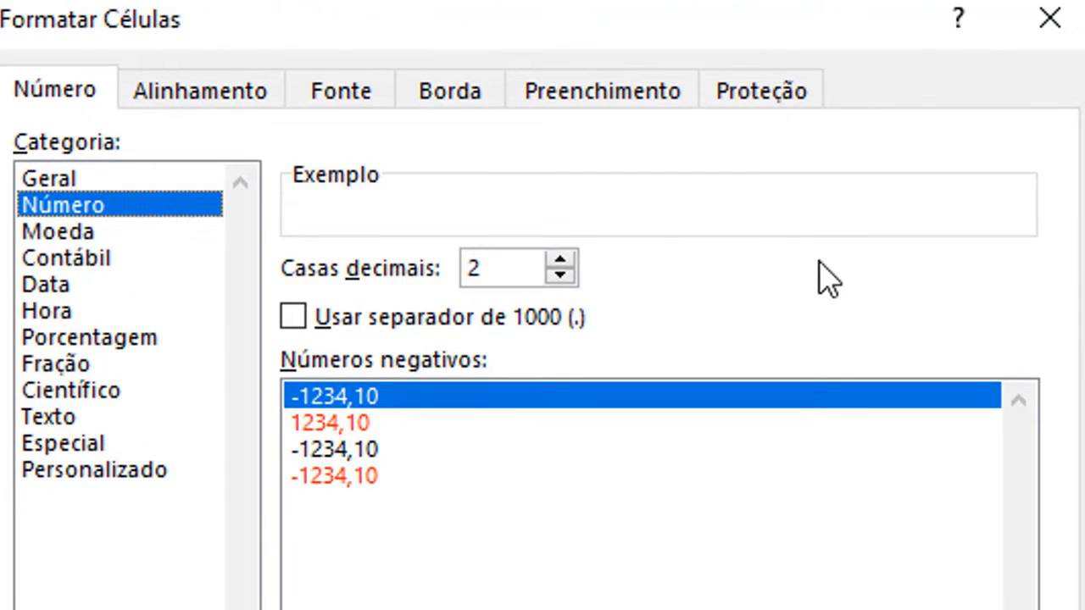
Try 3, 1 and 0 decimal places for the Número format and set it back to 2
{"action": "left_click", "coordinate": [560, 261]}
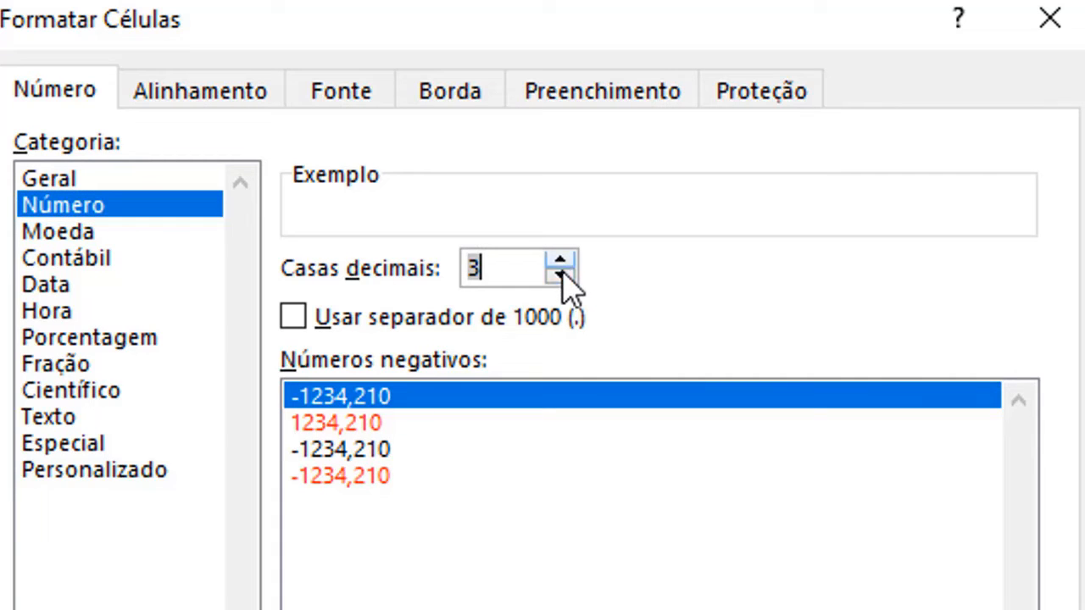
{"action": "left_click", "coordinate": [561, 277]}
{"action": "left_click", "coordinate": [560, 276]}
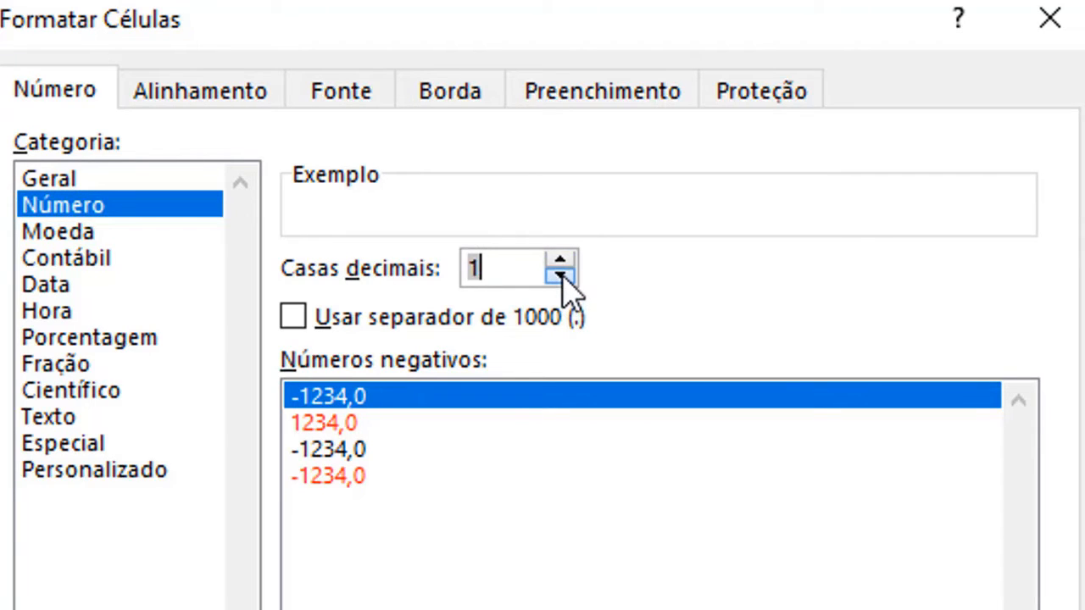
{"action": "left_click", "coordinate": [560, 276]}
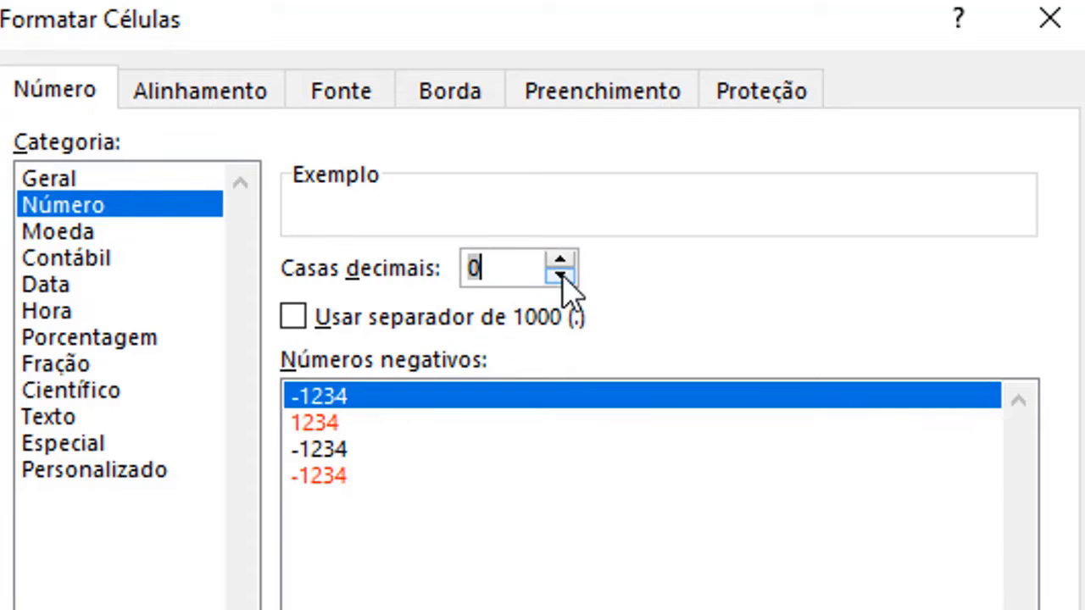
{"action": "left_click", "coordinate": [562, 260]}
{"action": "left_click", "coordinate": [567, 261]}
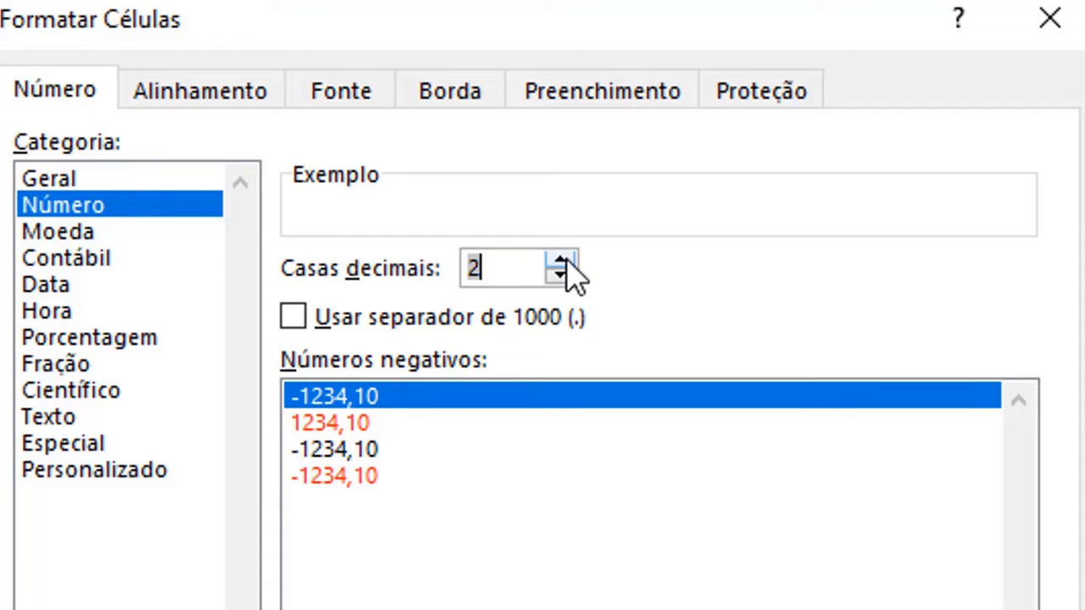
Enable the thousands separator, choose red negatives with a minus sign, and apply the format to the Número cells
{"action": "left_click", "coordinate": [293, 318]}
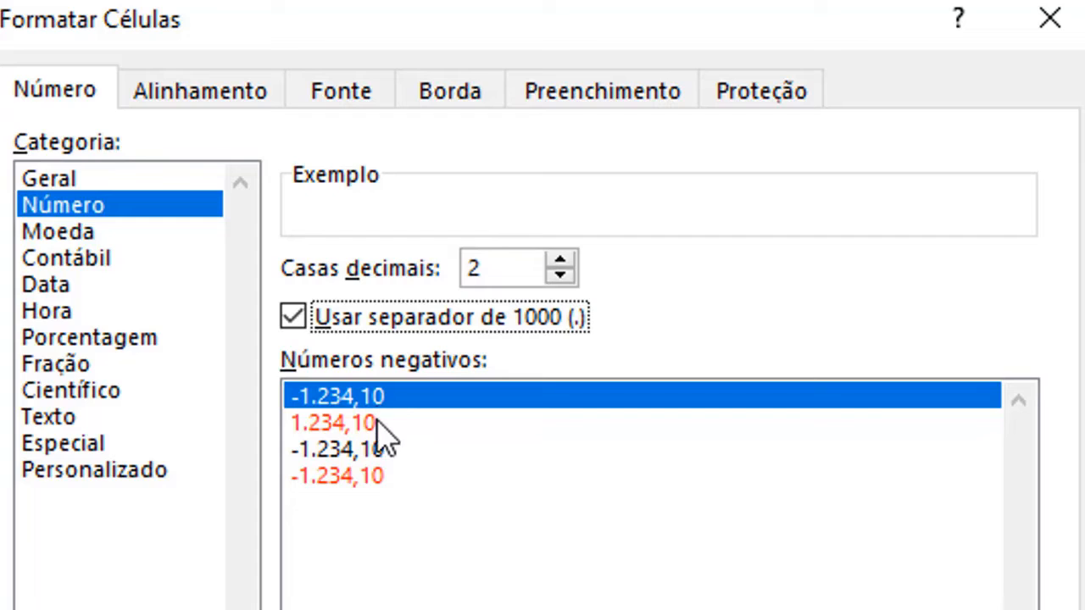
{"action": "left_click", "coordinate": [346, 478]}
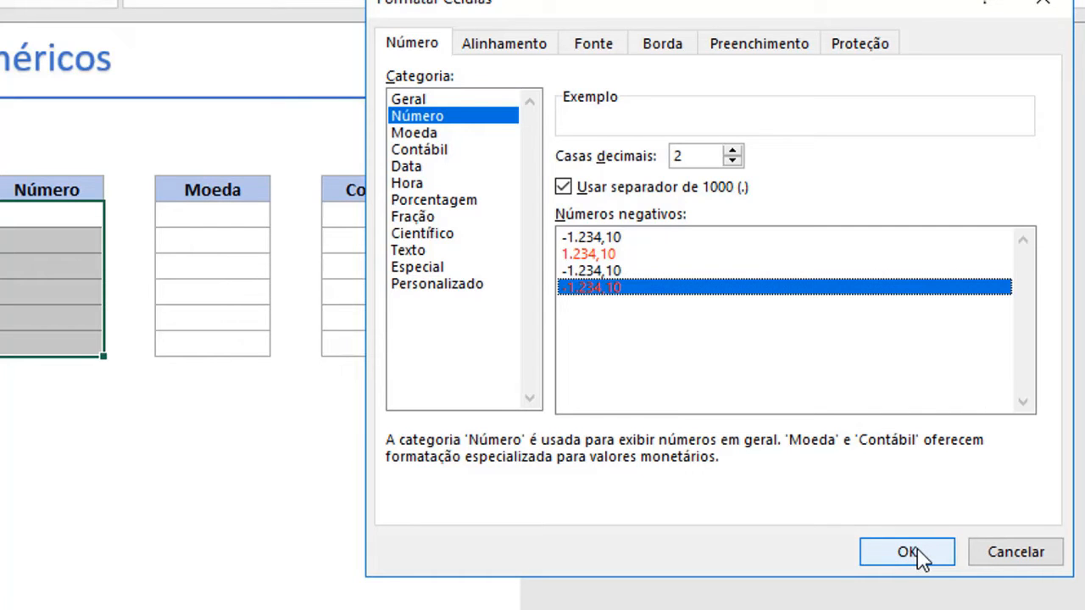
{"action": "left_click", "coordinate": [918, 554]}
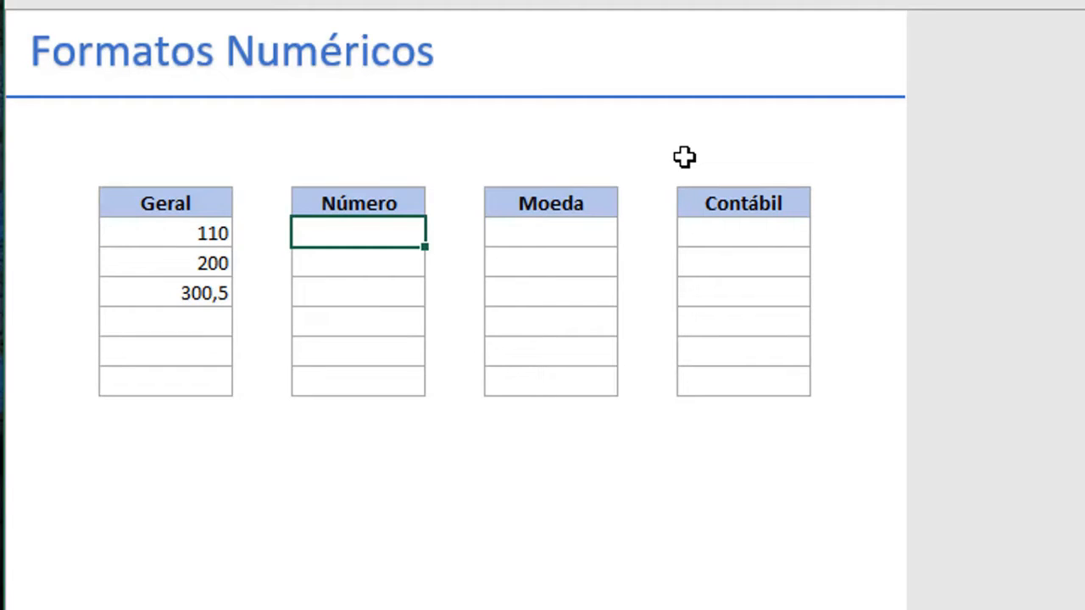
Enter 200, 25000 and 10000000 in the first three cells below the Número header
{"action": "type", "text": "200"}
{"action": "key", "text": "Return"}
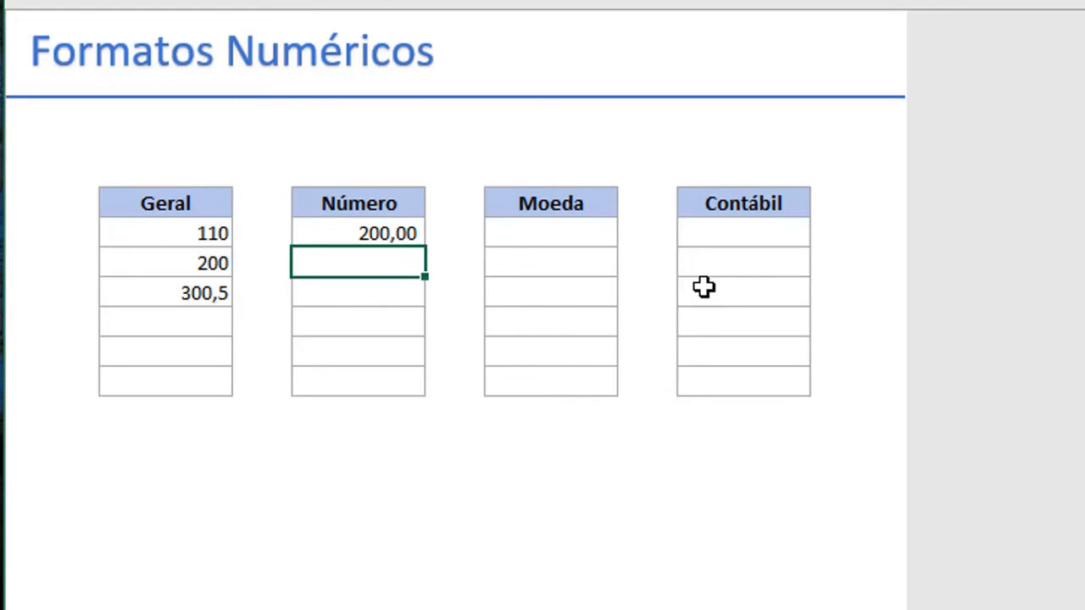
{"action": "type", "text": "25000"}
{"action": "key", "text": "Return"}
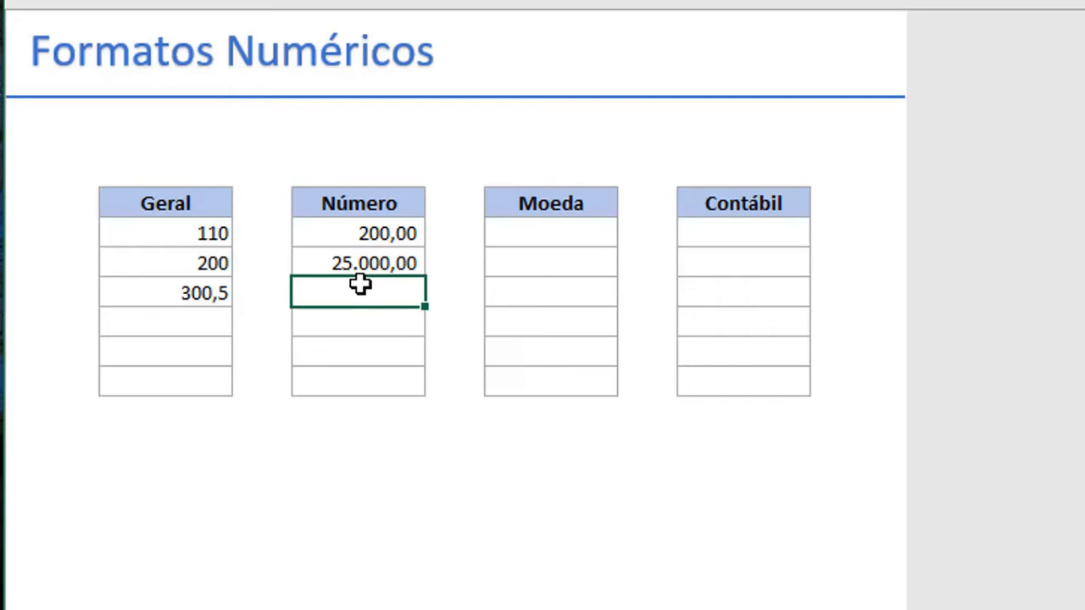
{"action": "type", "text": "10000000"}
{"action": "key", "text": "ctrl+Return"}
{"action": "key", "text": "Return"}
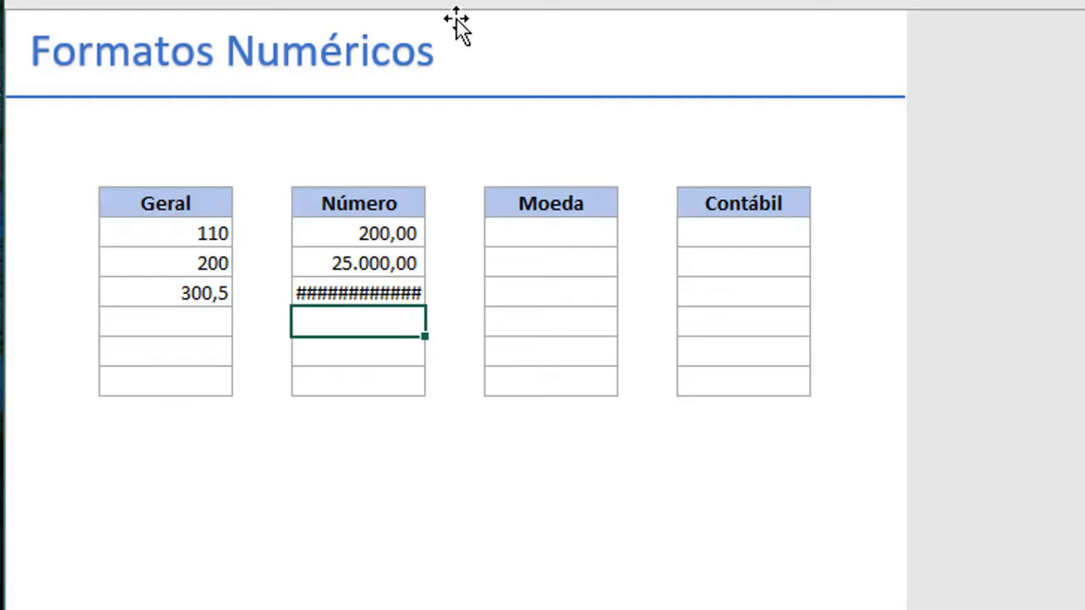
Autofit the Número column's width to its contents and enter -3000 in the fourth cell below its header
{"action": "double_click", "coordinate": [426, 0]}
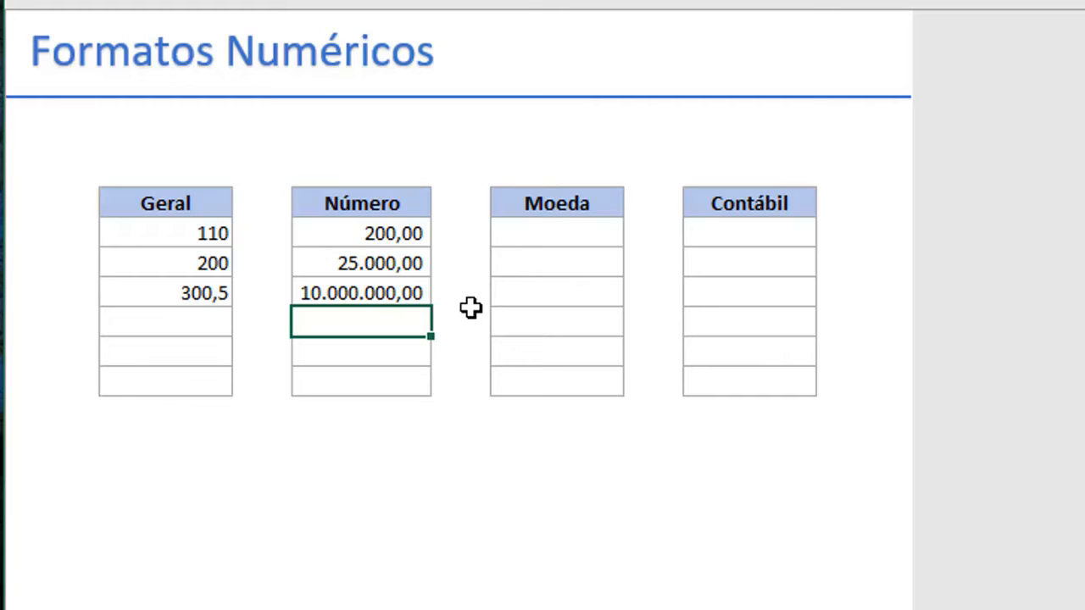
{"action": "type", "text": "-3000"}
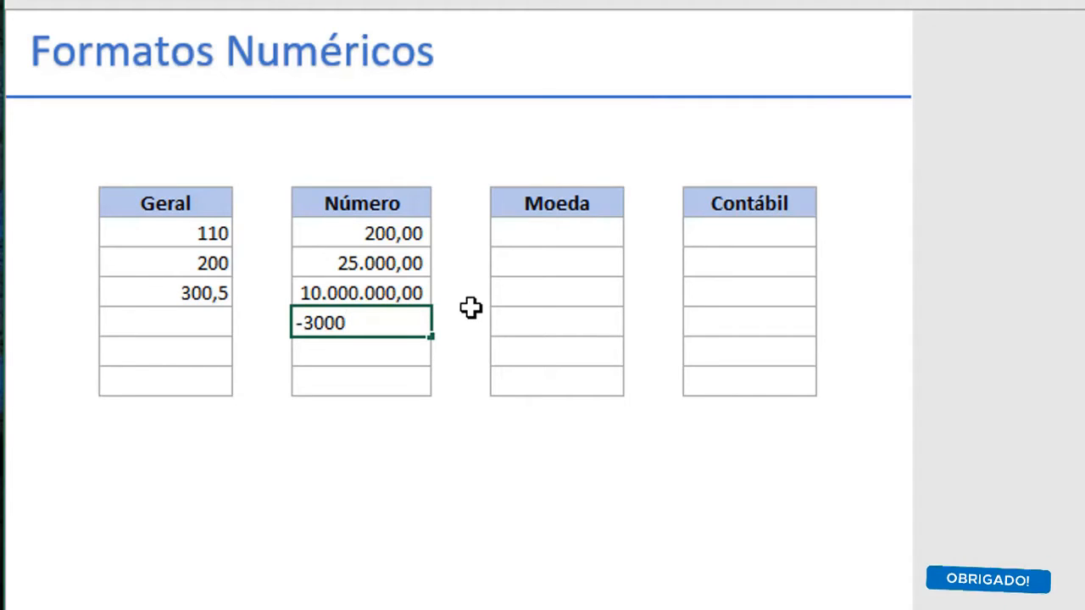
{"action": "key", "text": "Return"}
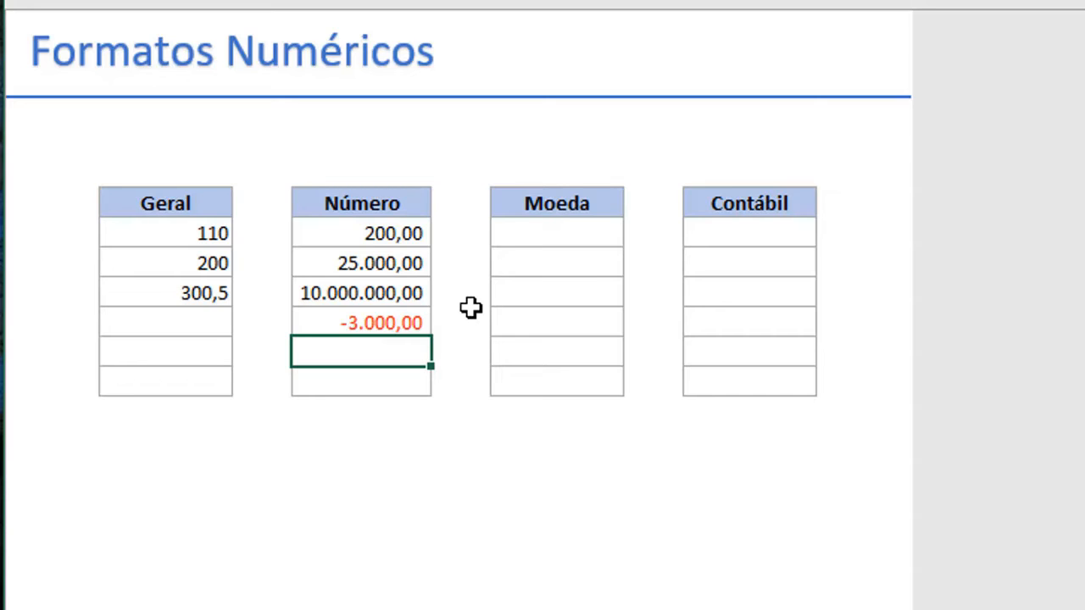
Select the six value cells below the Moeda header and choose the Moeda number format category for them
{"action": "key", "text": "Up"}
{"action": "key", "text": "Up"}
{"action": "key", "text": "Up"}
{"action": "key", "text": "Up"}
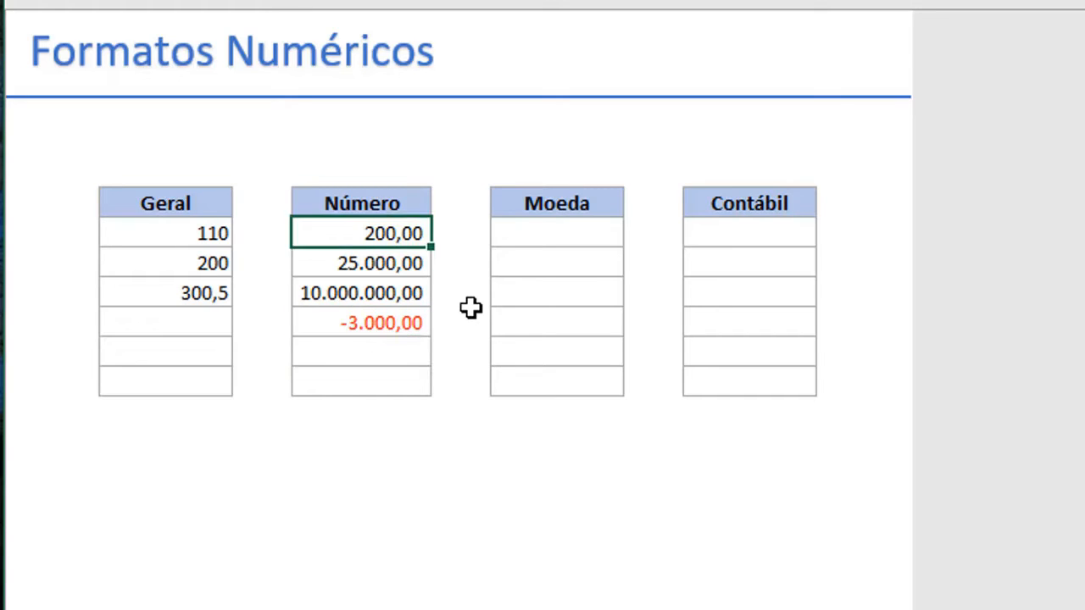
{"action": "key", "text": "Right"}
{"action": "key", "text": "Right"}
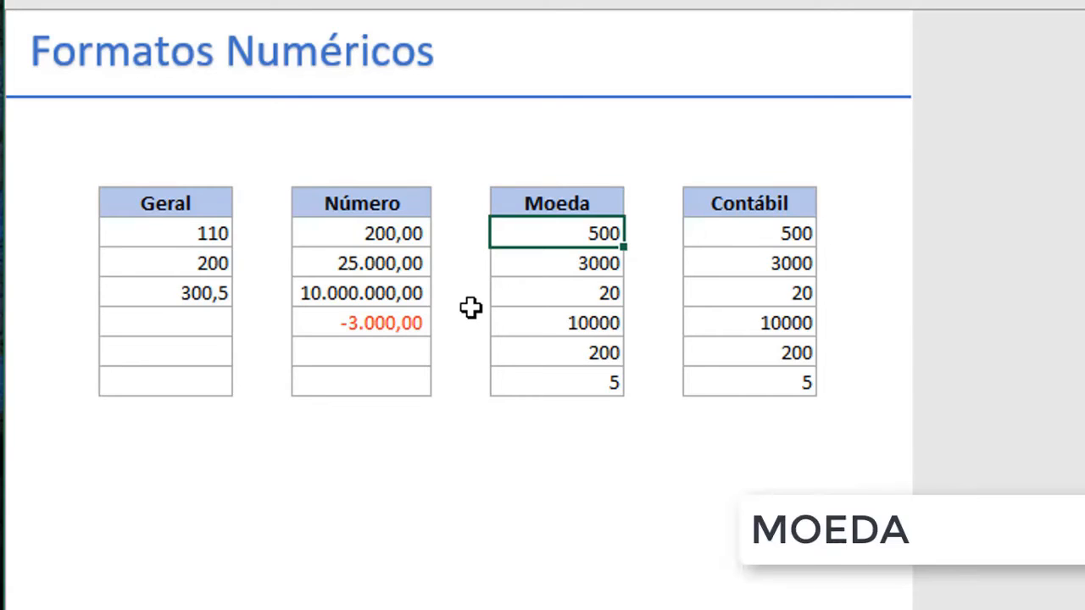
{"action": "key", "text": "shift+Down"}
{"action": "key", "text": "shift+Down"}
{"action": "key", "text": "shift+Down"}
{"action": "key", "text": "shift+Down"}
{"action": "key", "text": "shift+Down"}
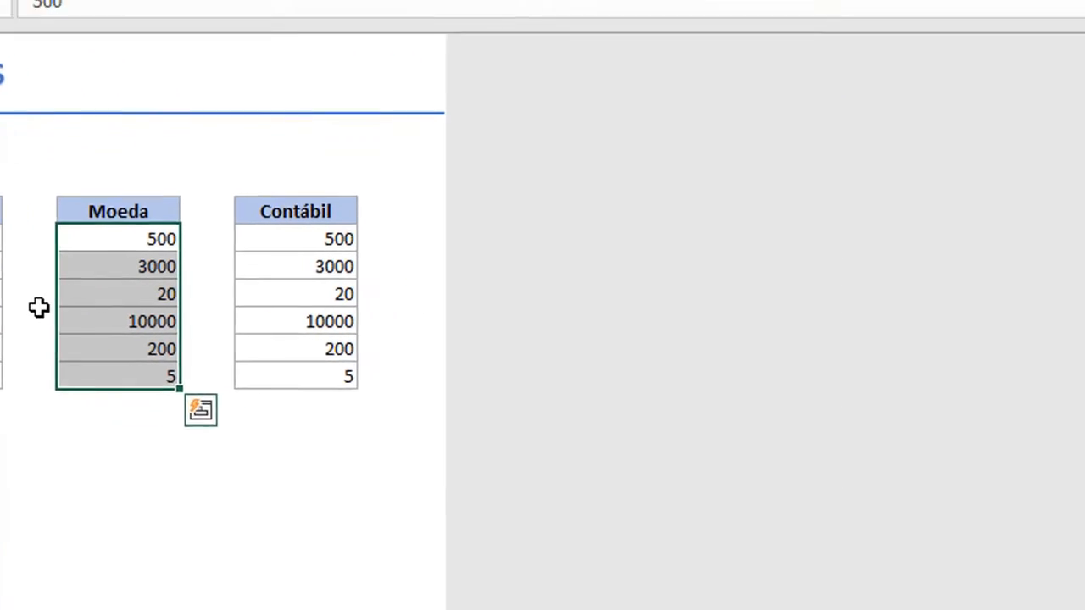
{"action": "key", "text": "ctrl+1"}
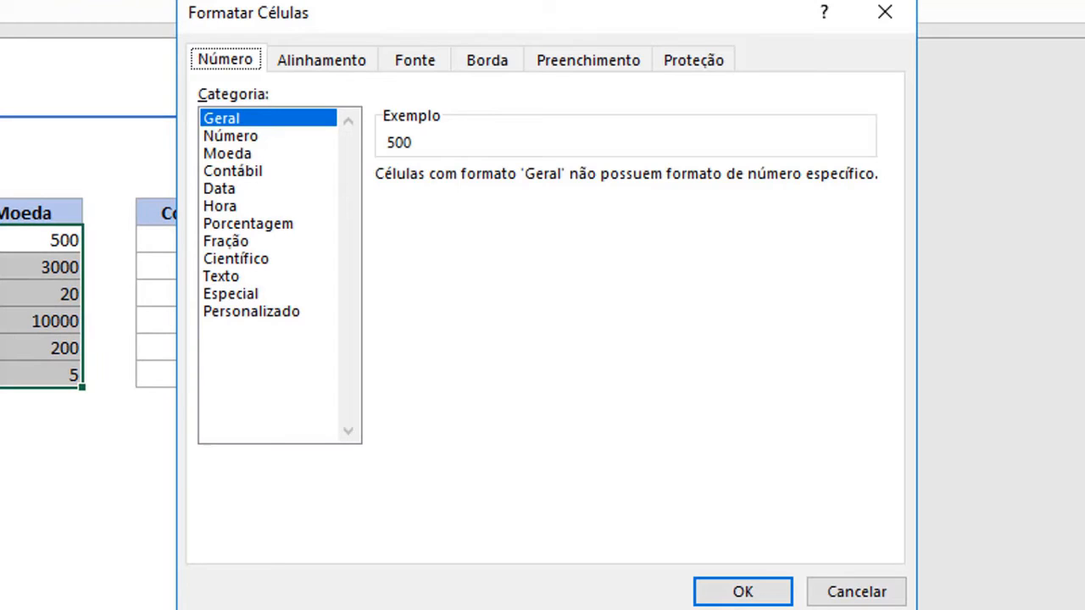
{"action": "left_click", "coordinate": [250, 156]}
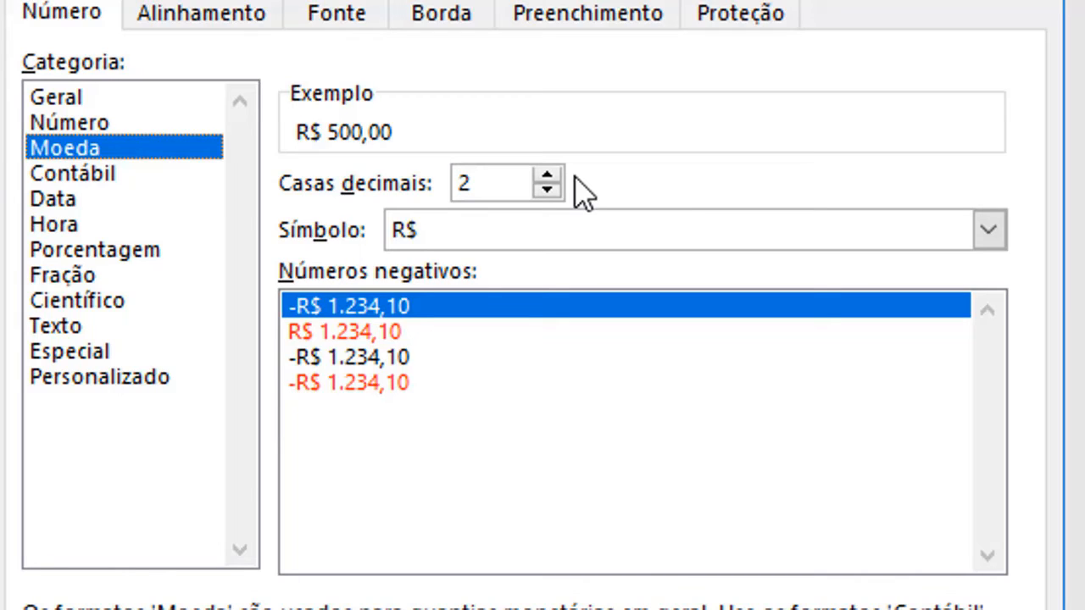
Try the Moeda format without a currency symbol and set the symbol back to R$
{"action": "left_click", "coordinate": [571, 233]}
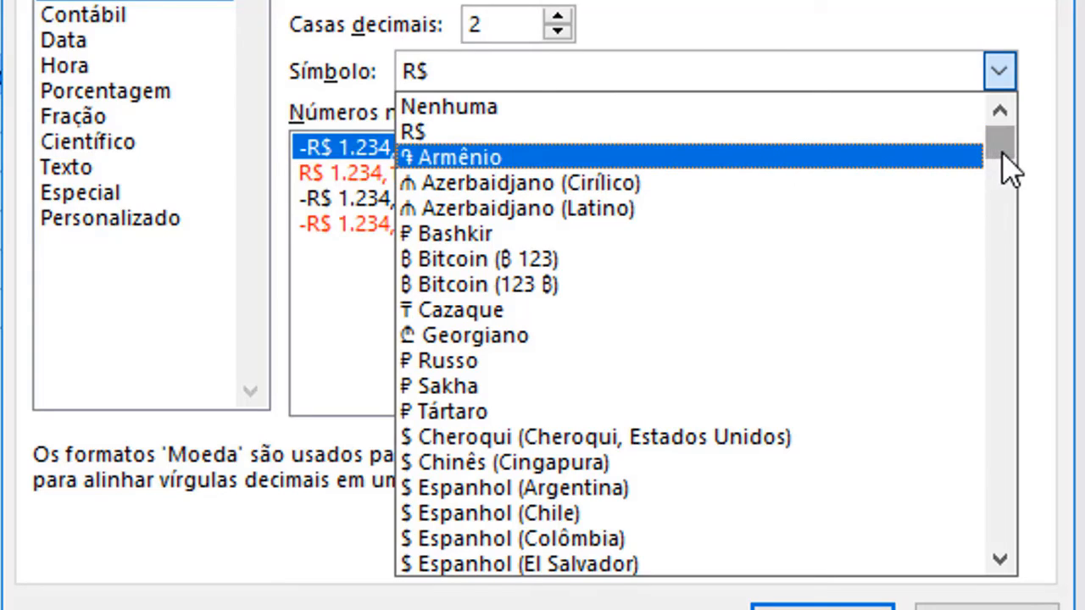
{"action": "mouse_move", "coordinate": [1004, 156]}
{"action": "left_mouse_down"}
{"action": "mouse_move", "coordinate": [1016, 210]}
{"action": "mouse_move", "coordinate": [1009, 151]}
{"action": "left_mouse_up"}
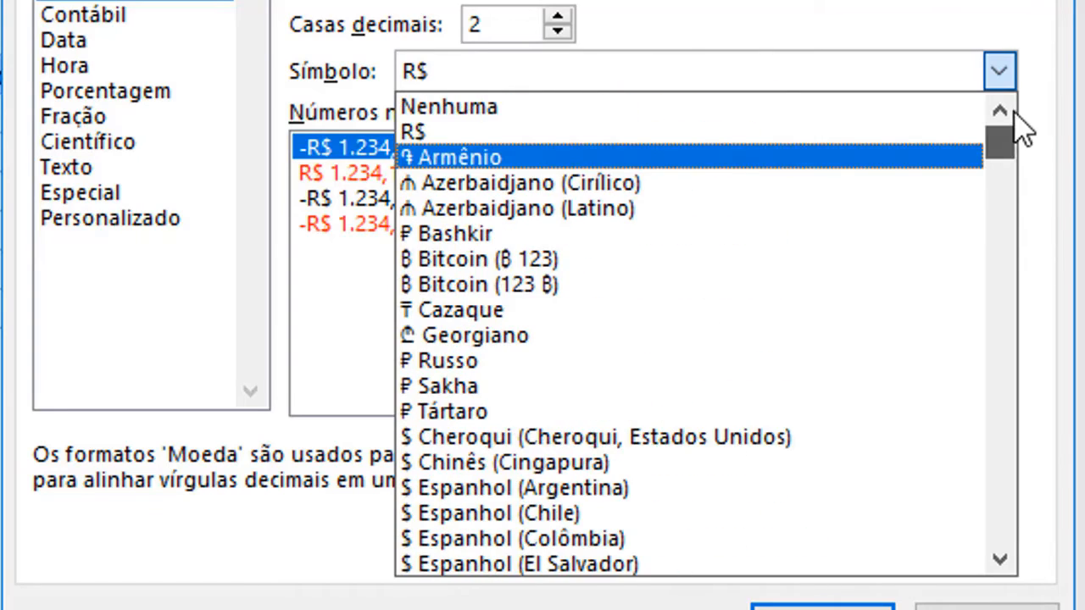
{"action": "left_click", "coordinate": [740, 107]}
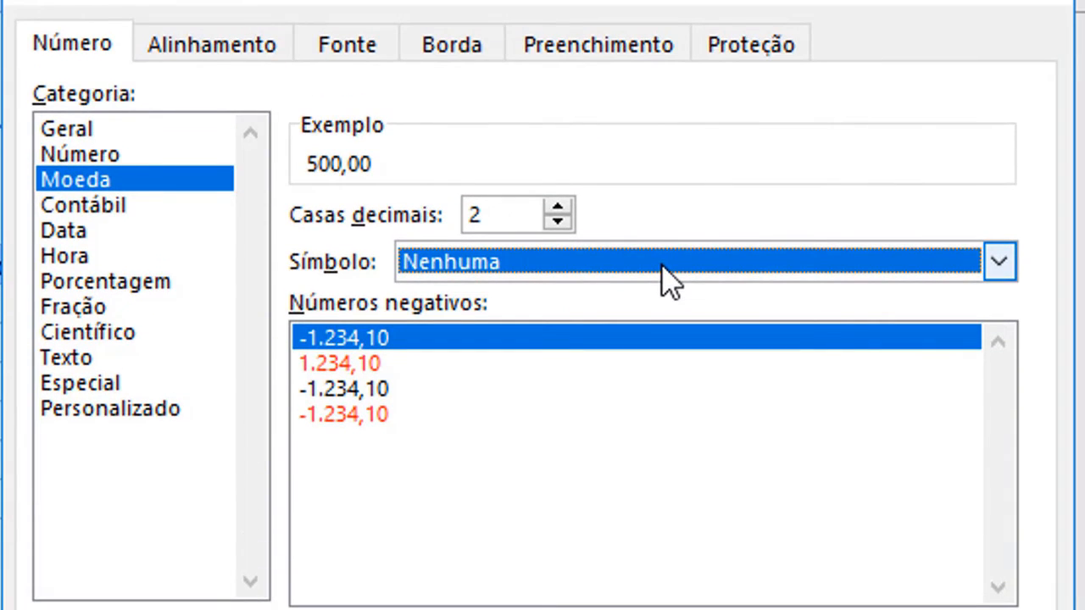
{"action": "left_click", "coordinate": [650, 270]}
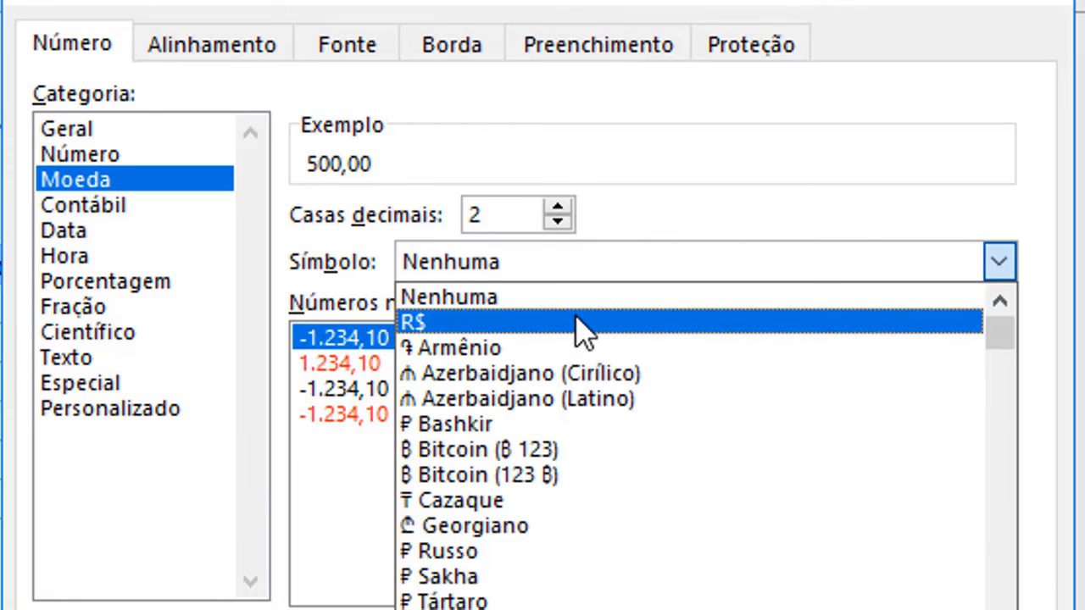
{"action": "left_click", "coordinate": [577, 319]}
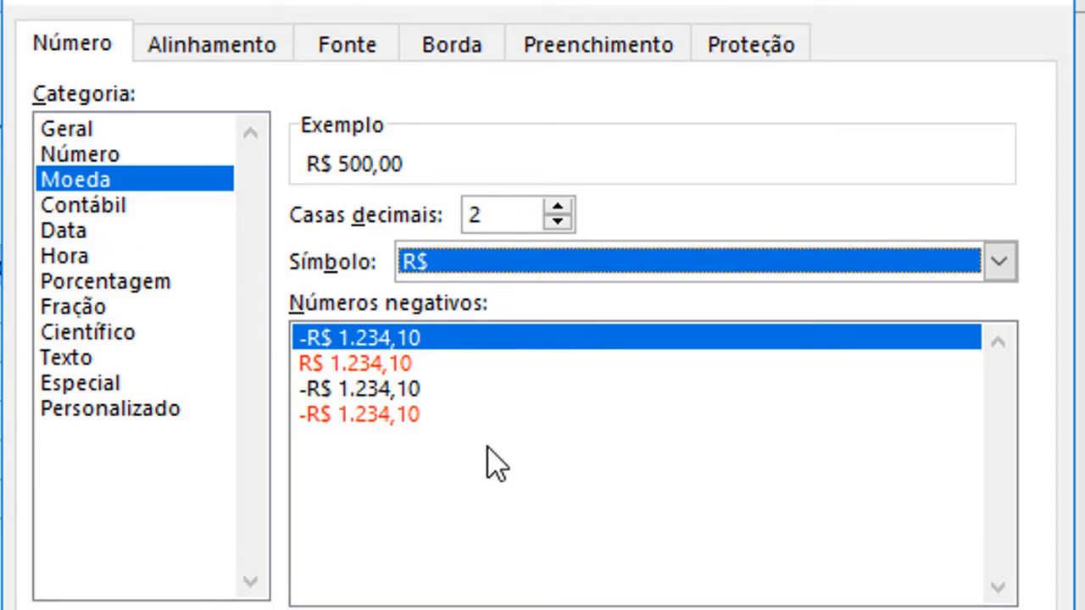
Choose red negatives without a minus sign and apply the Moeda format to the selected cells
{"action": "left_click", "coordinate": [447, 369]}
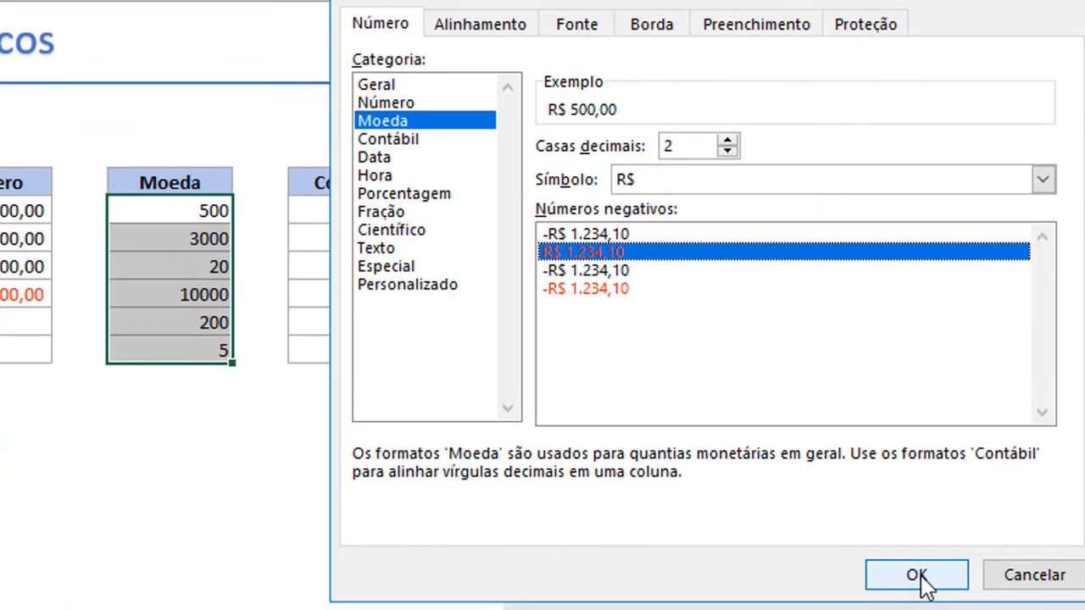
{"action": "left_click", "coordinate": [918, 580]}
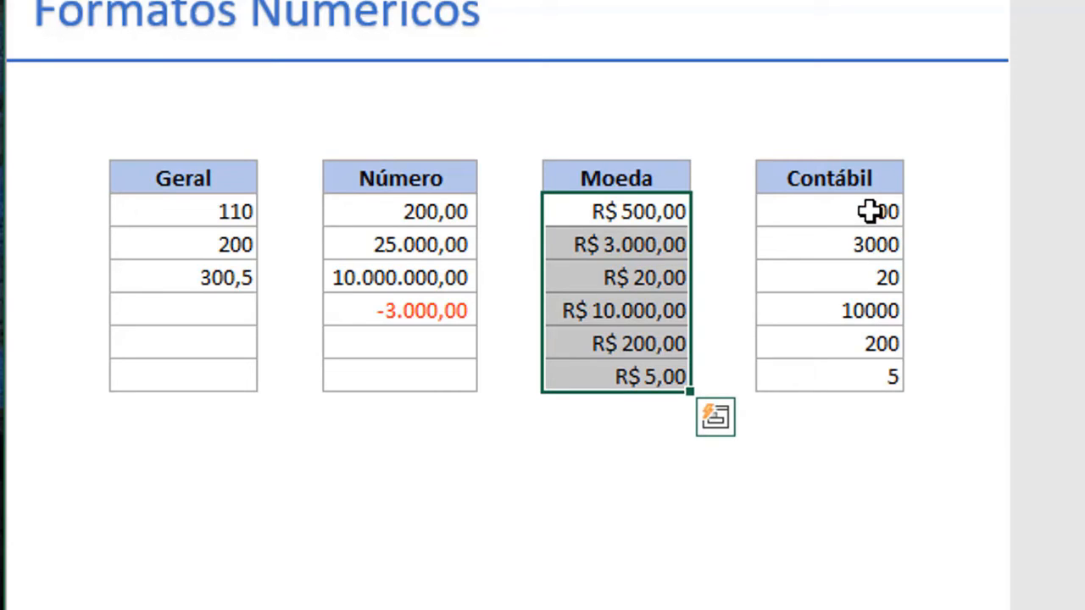
Select the six value cells below the Contábil header and choose the Contábil number format category for them
{"action": "left_click_drag", "start_coordinate": [870, 211], "coordinate": [877, 378]}
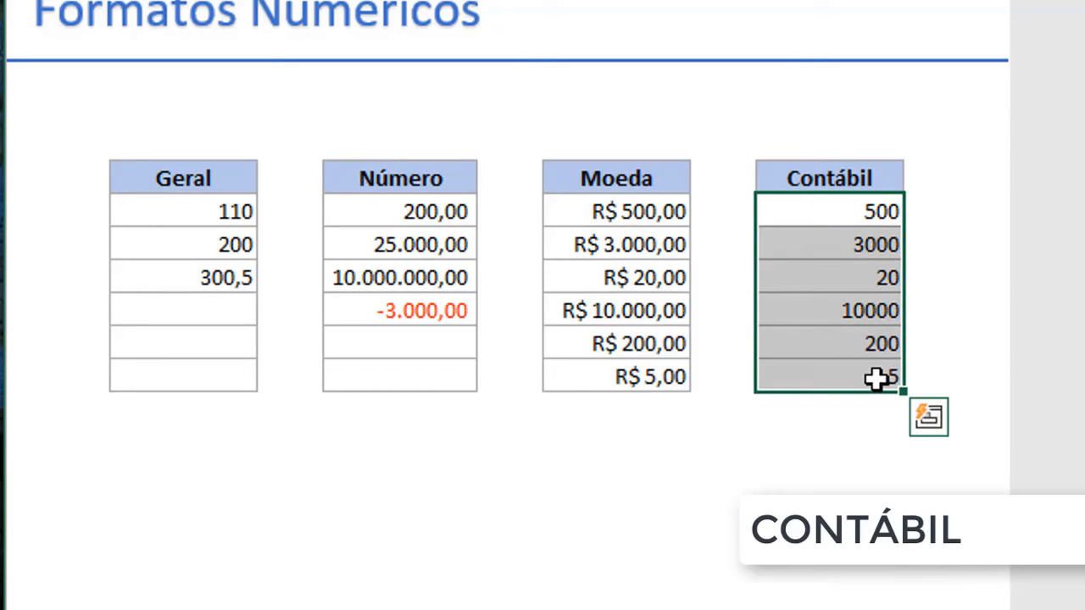
{"action": "key", "text": "ctrl+1"}
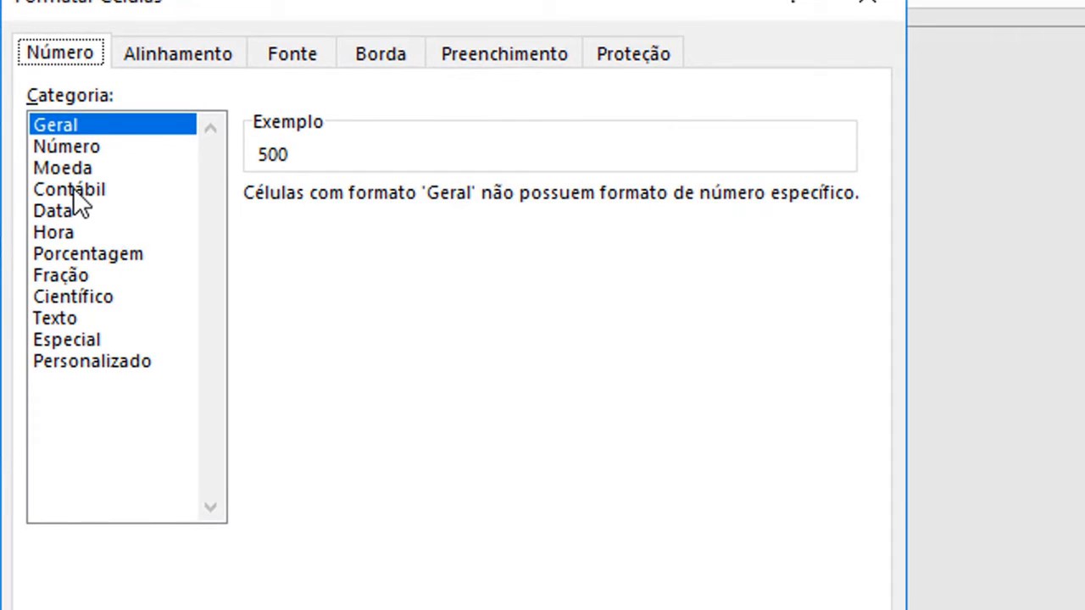
{"action": "left_click", "coordinate": [72, 189]}
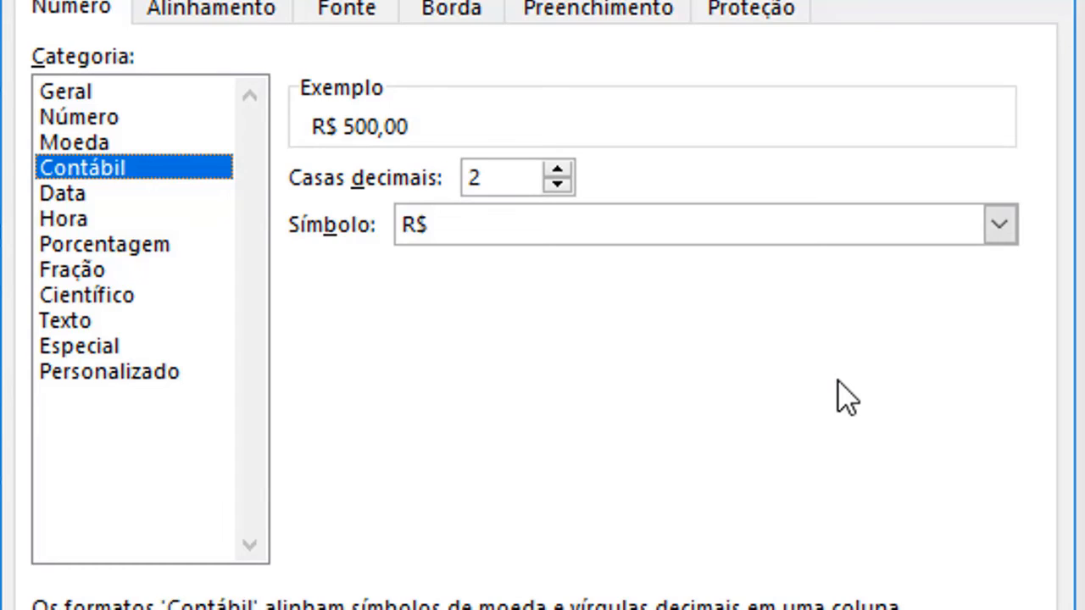
Try 0 decimal places for the Contábil format and set it back to 2
{"action": "left_click", "coordinate": [557, 184]}
{"action": "left_click", "coordinate": [557, 183]}
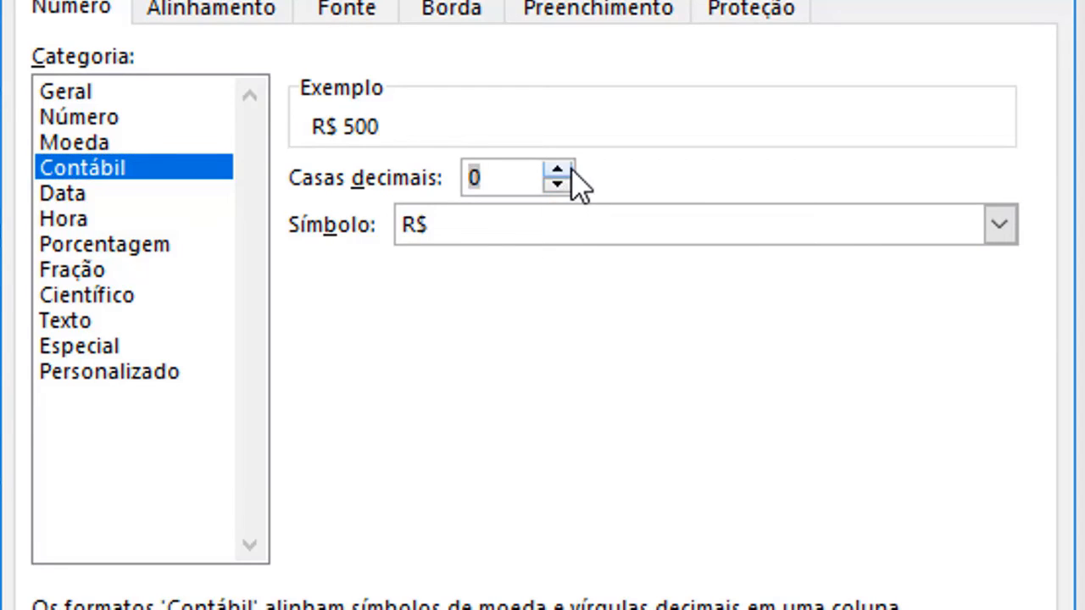
{"action": "left_click", "coordinate": [570, 171]}
{"action": "left_click", "coordinate": [569, 171]}
Try the Contábil format without a currency symbol and set the symbol back to R$
{"action": "left_click", "coordinate": [609, 225]}
{"action": "left_click", "coordinate": [577, 260]}
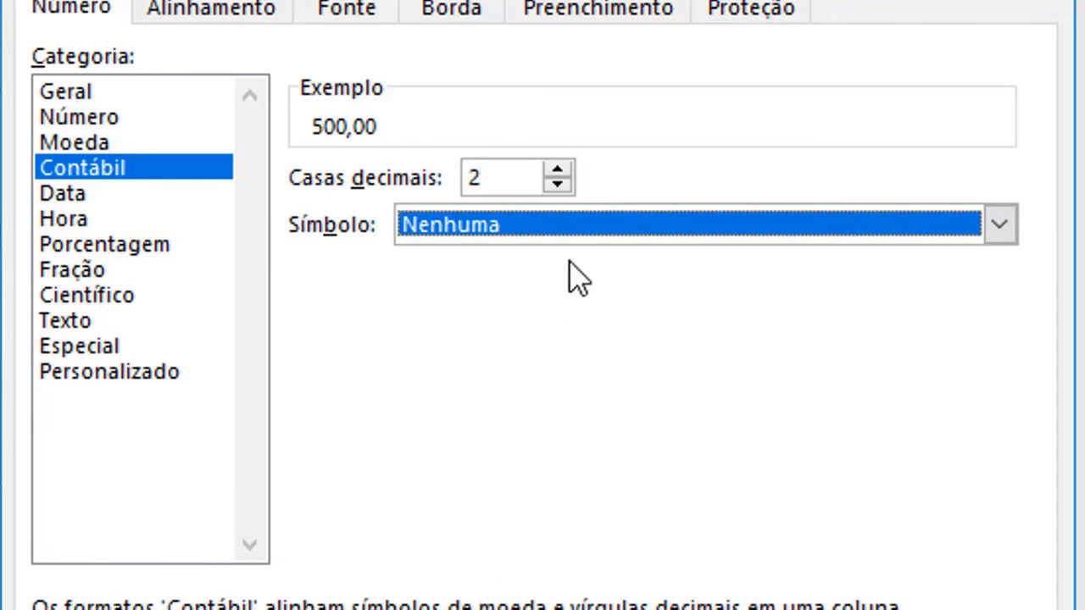
{"action": "left_click", "coordinate": [548, 230]}
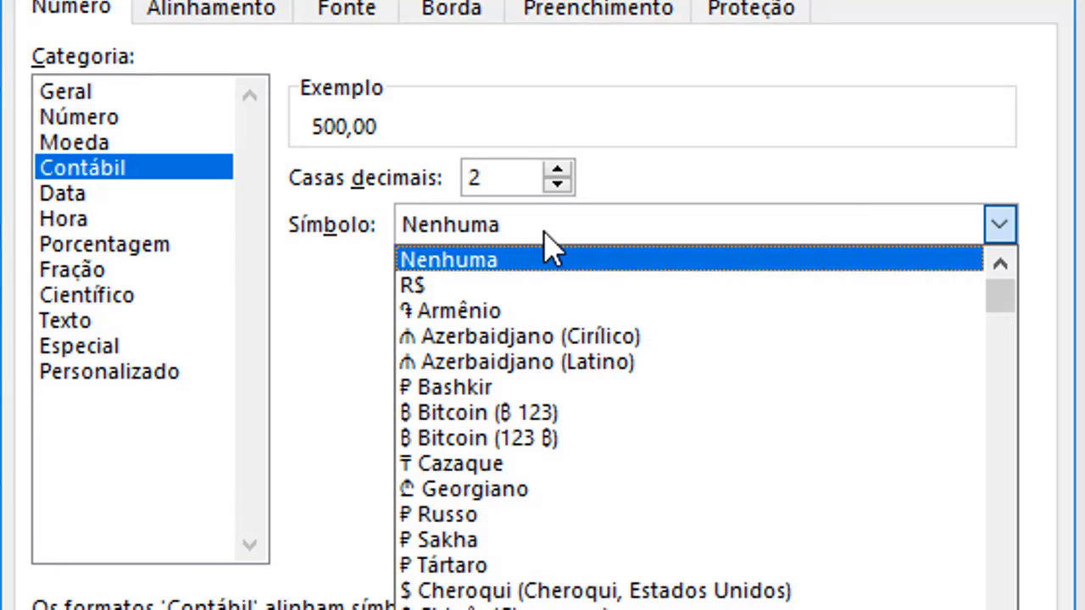
{"action": "left_click", "coordinate": [515, 288]}
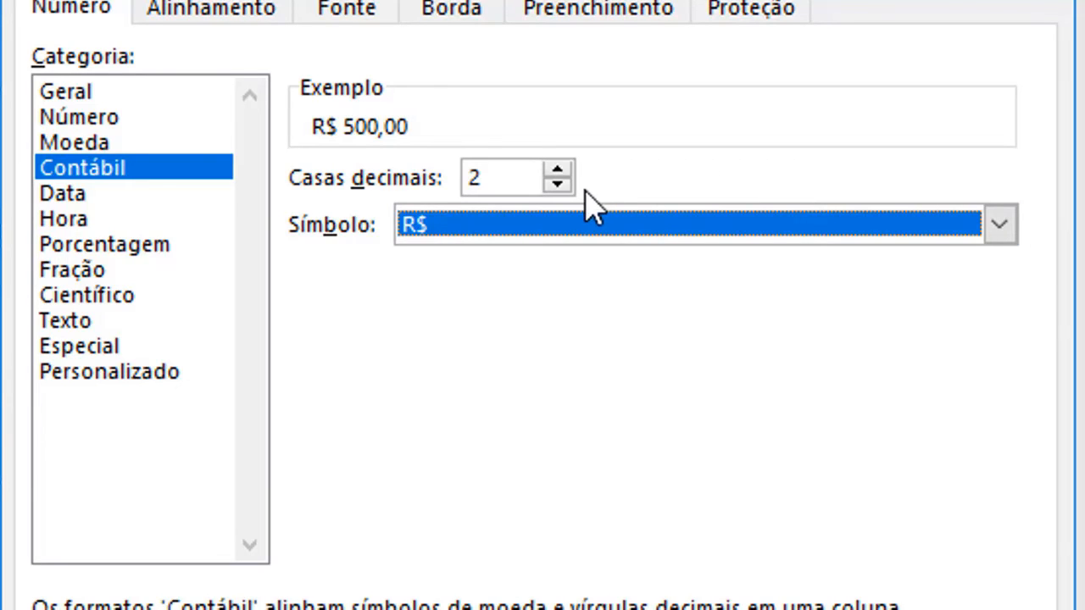
{"action": "left_click", "coordinate": [598, 236]}
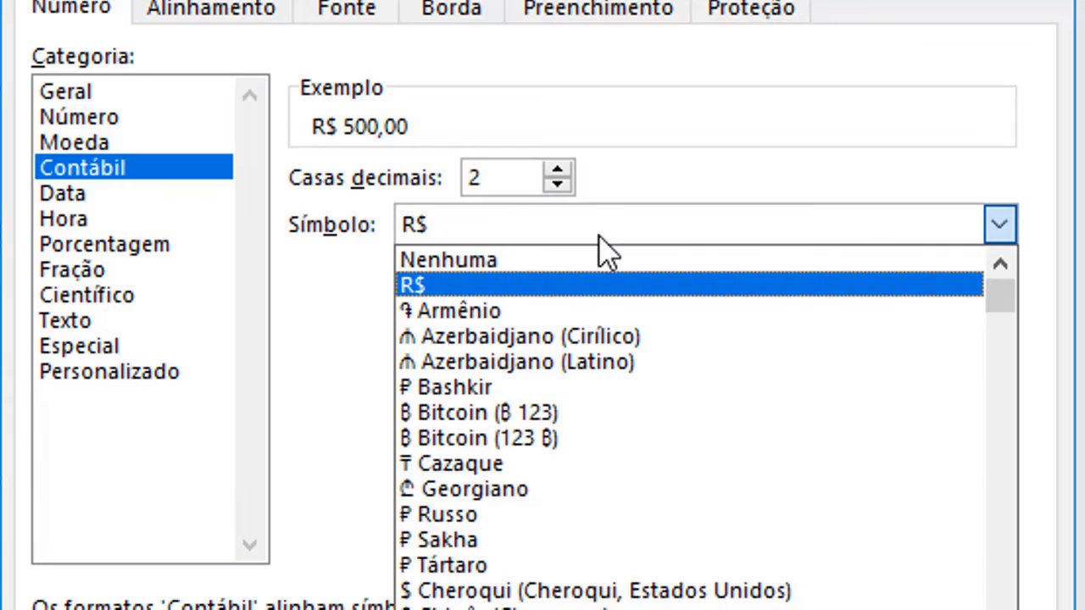
{"action": "left_click", "coordinate": [599, 238]}
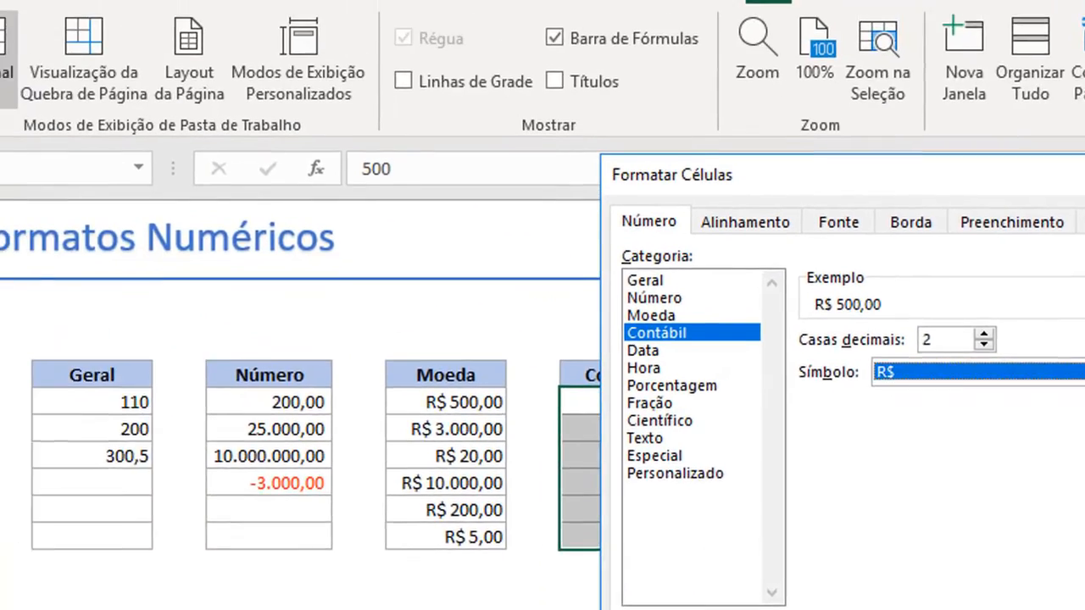
Apply the Contábil format to the selected cells and autofit column H, showing the headings only for the resizing
{"action": "left_click", "coordinate": [903, 578]}
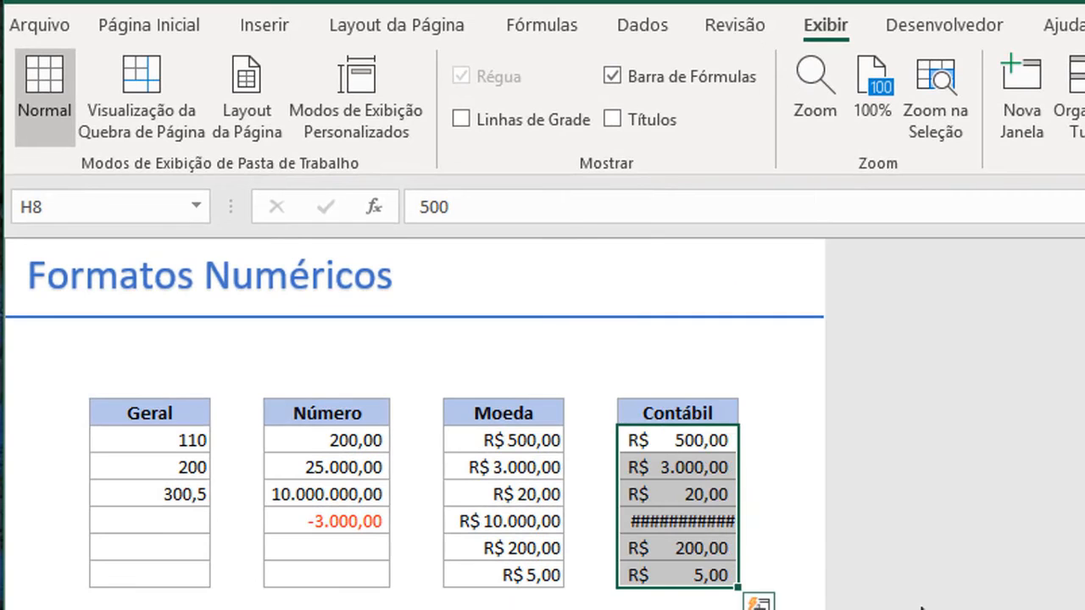
{"action": "left_click", "coordinate": [619, 120]}
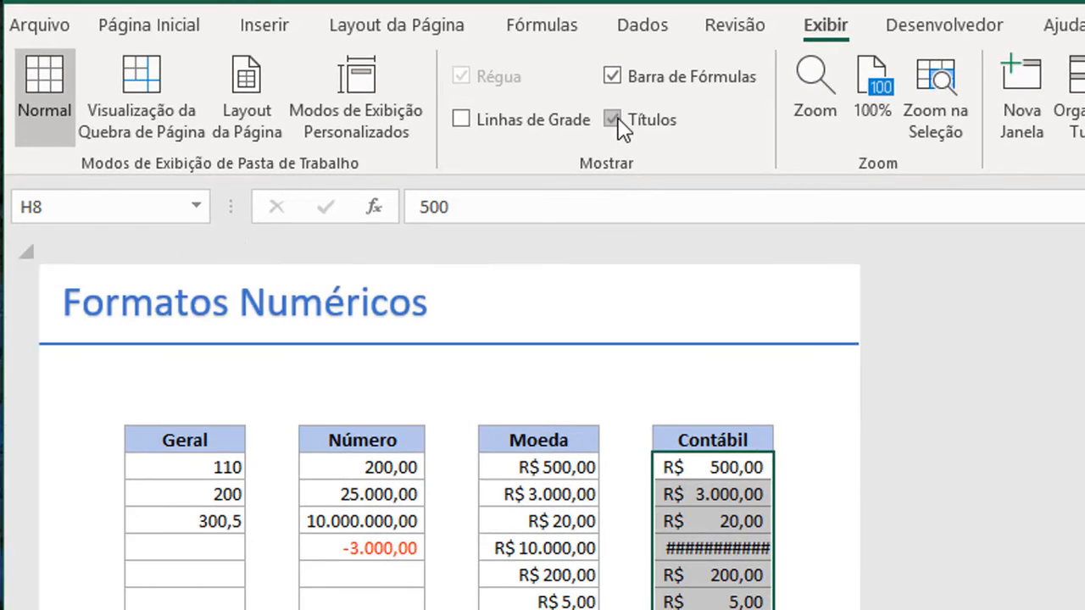
{"action": "double_click", "coordinate": [769, 252]}
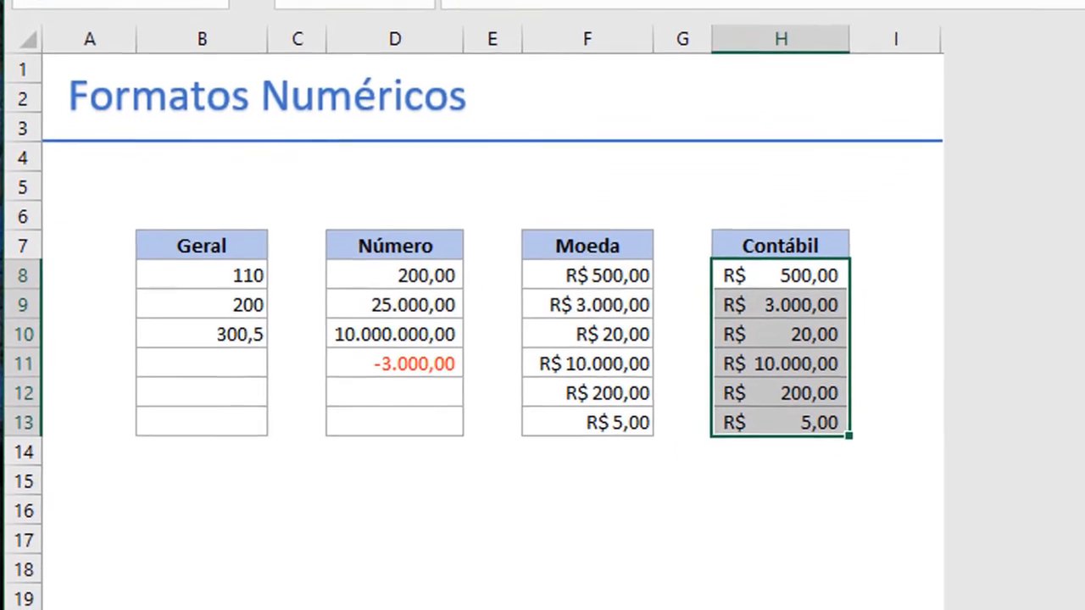
{"action": "left_click", "coordinate": [613, 120]}
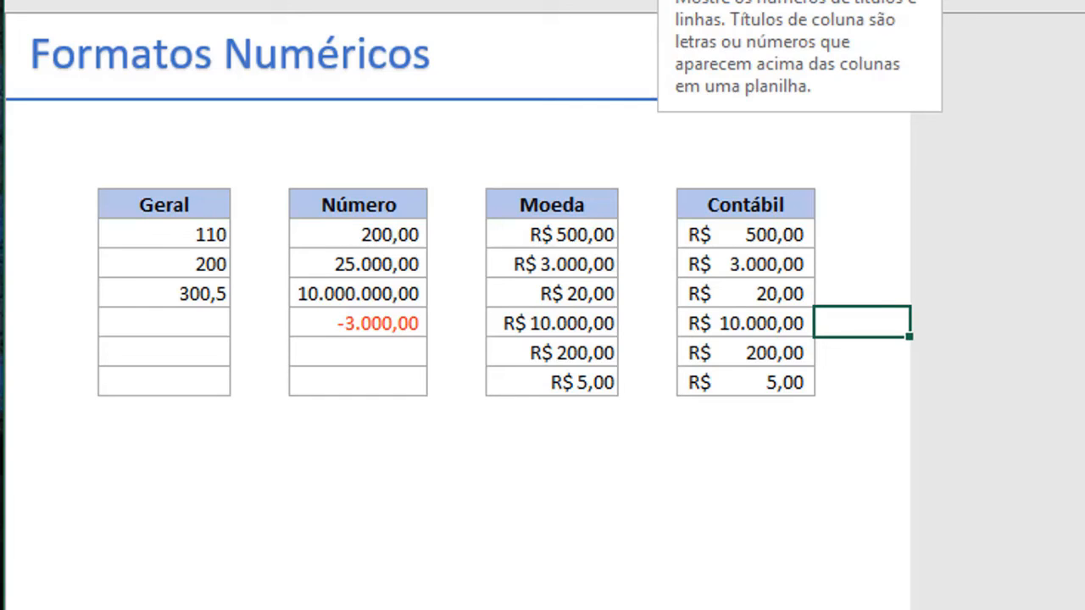
Show the row and column headings and widen the Contábil column to well over twice its width
{"action": "left_click", "coordinate": [678, 2]}
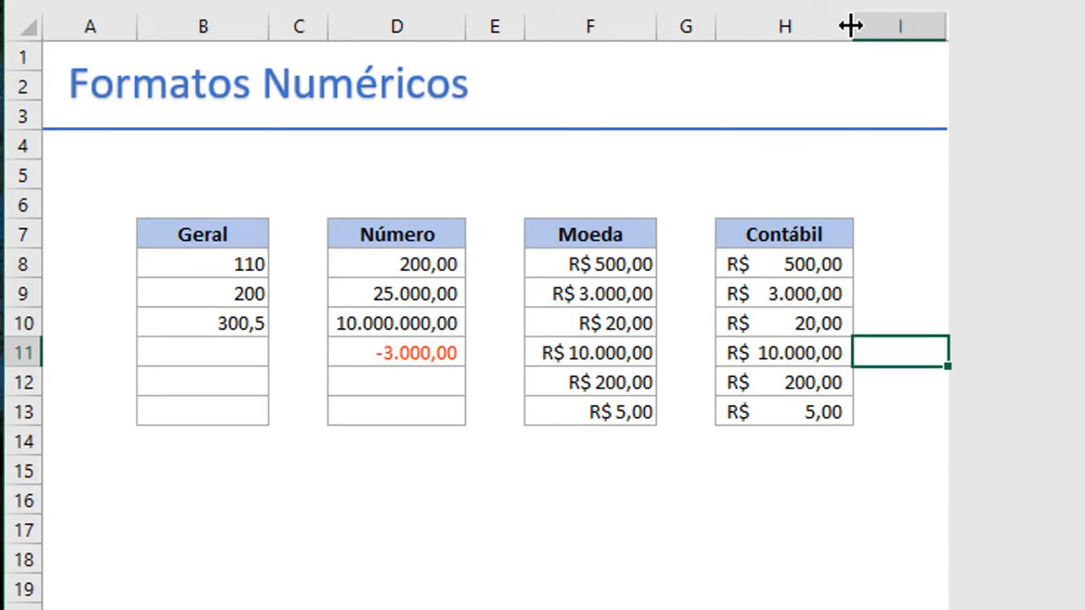
{"action": "left_click_drag", "start_coordinate": [850, 27], "coordinate": [1048, 42]}
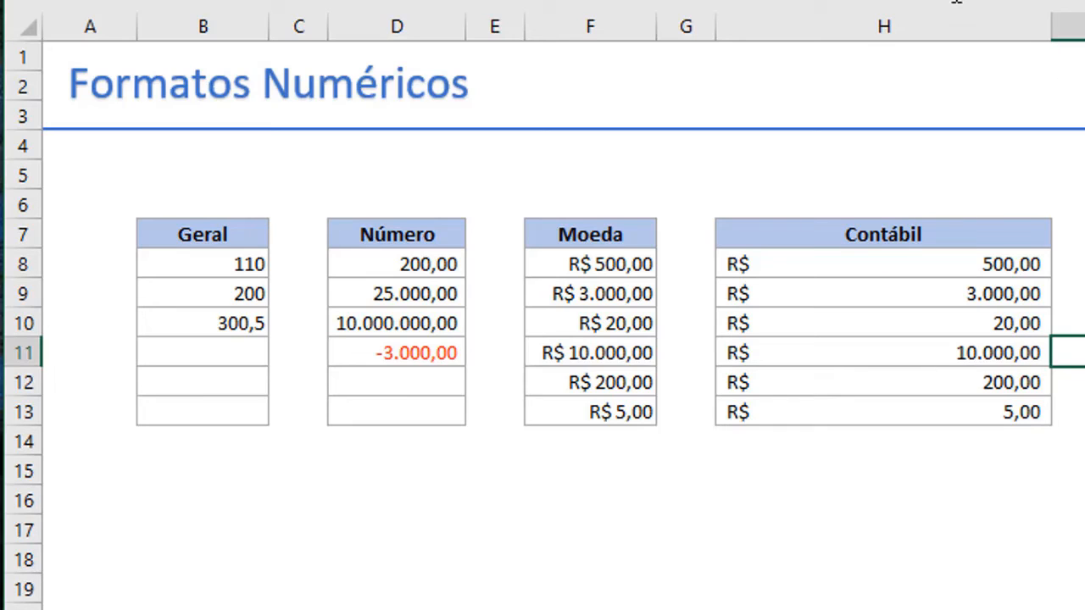
{"action": "left_click", "coordinate": [1008, 29]}
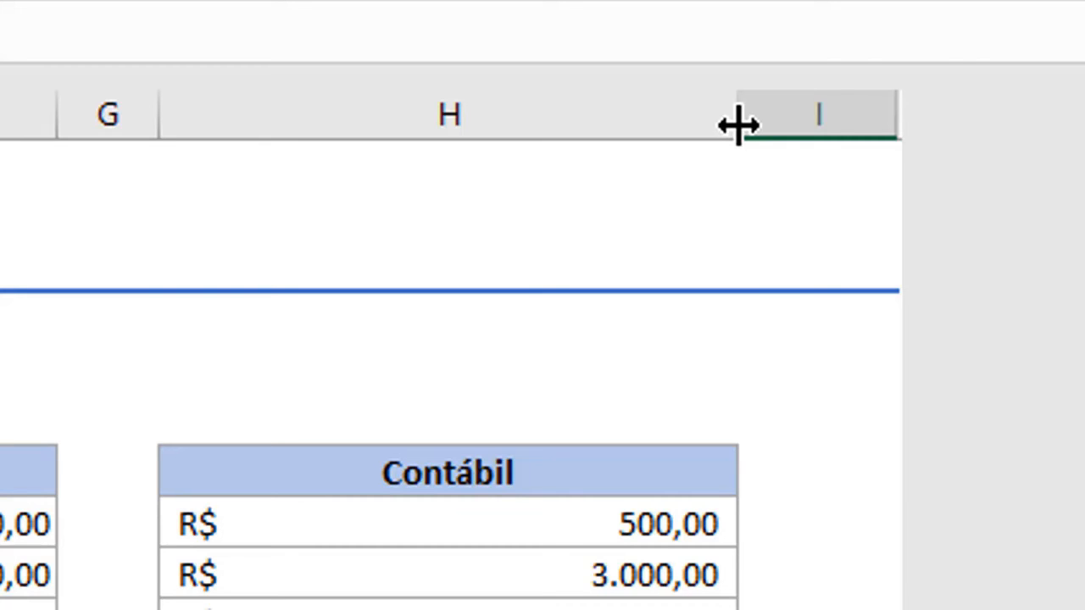
Narrow the Contábil column to a width of 28,57 and autofit it to its contents
{"action": "left_click_drag", "start_coordinate": [737, 126], "coordinate": [683, 159]}
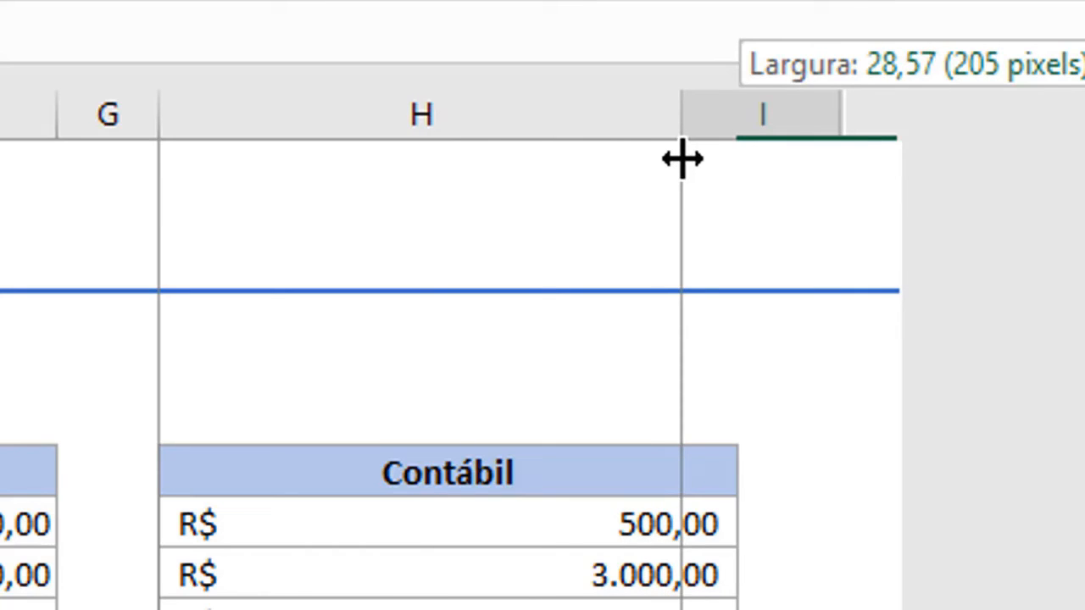
{"action": "left_click_drag", "start_coordinate": [682, 159], "coordinate": [683, 158]}
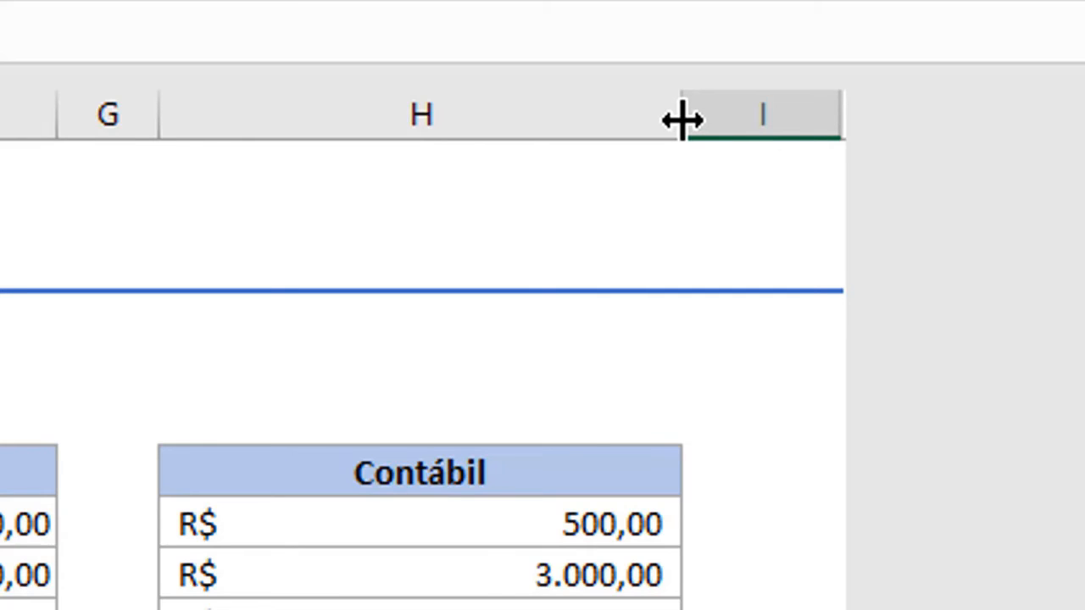
{"action": "double_click", "coordinate": [682, 120]}
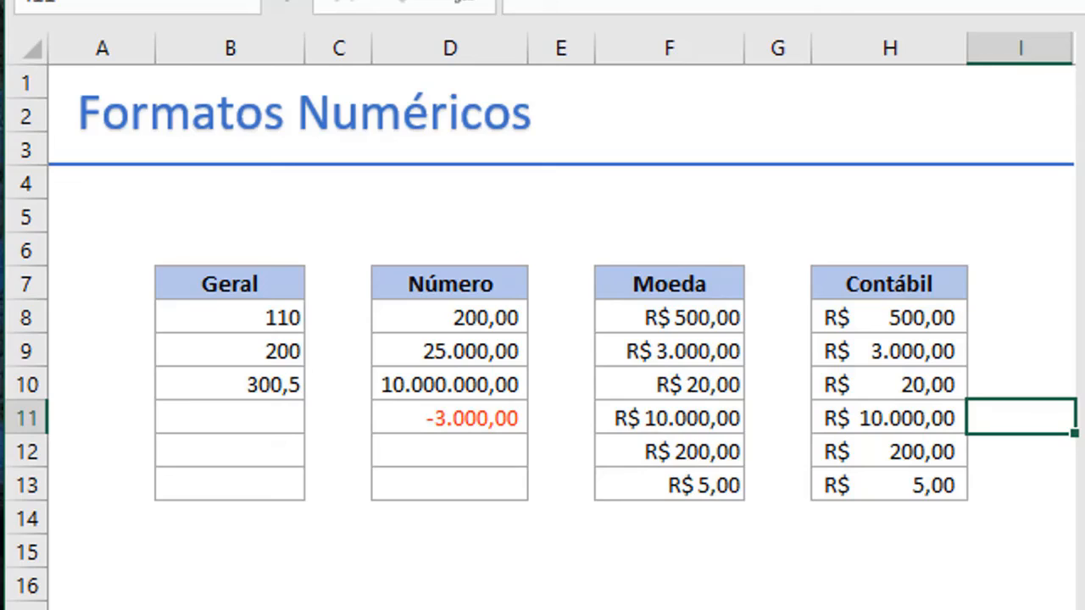
Enter 0 in the first cell below the Moeda header
{"action": "key", "text": "Left"}
{"action": "key", "text": "Left"}
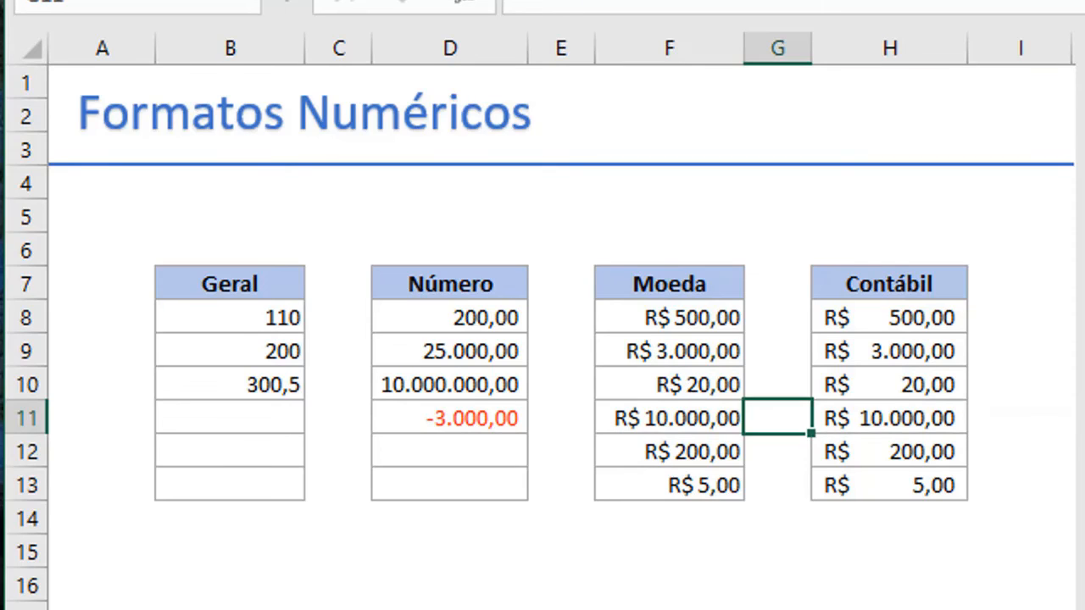
{"action": "key", "text": "Up"}
{"action": "key", "text": "Up"}
{"action": "key", "text": "Left"}
{"action": "key", "text": "Up"}
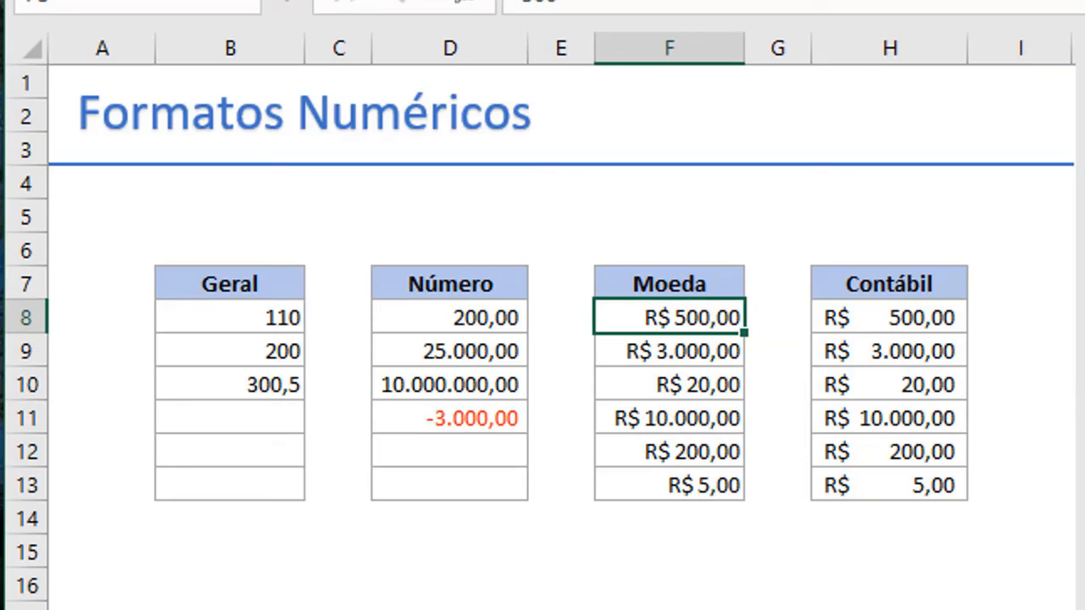
{"action": "type", "text": "0"}
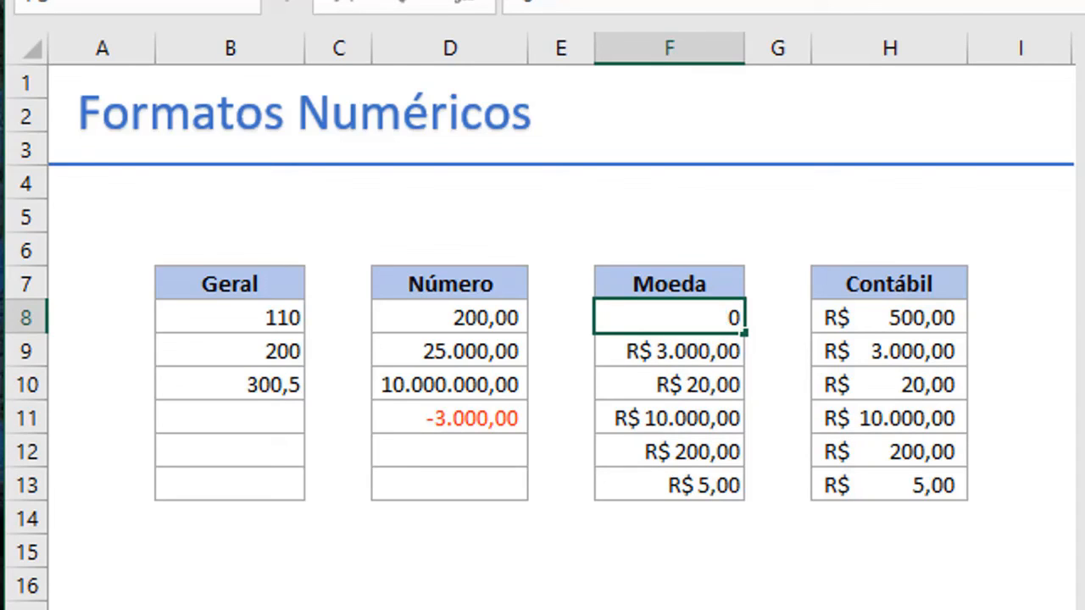
{"action": "key", "text": "Right"}
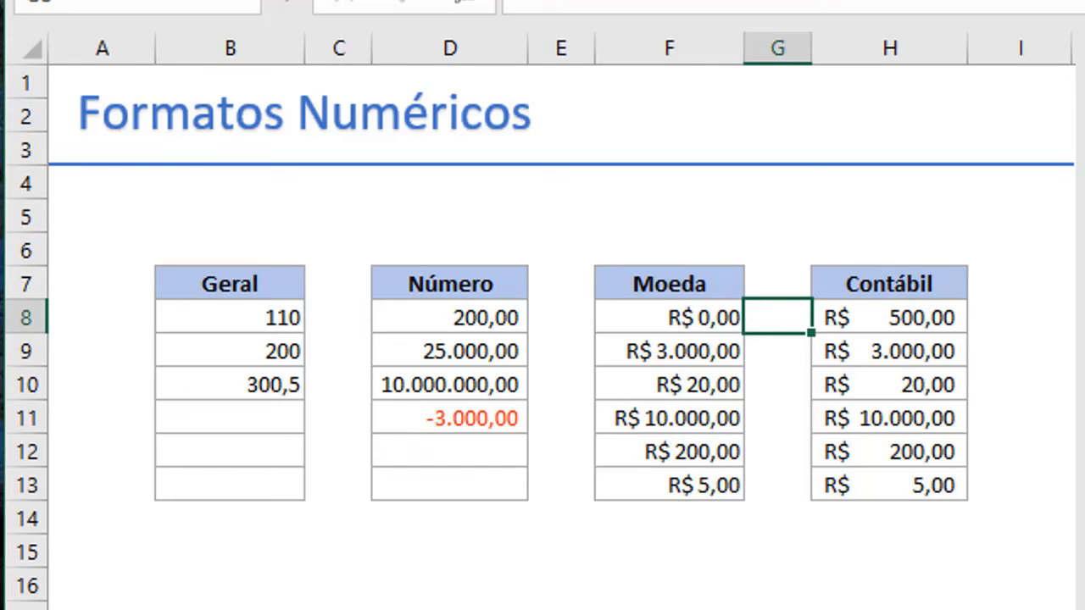
Enter 0 in the first cell below the Contábil header
{"action": "key", "text": "Right"}
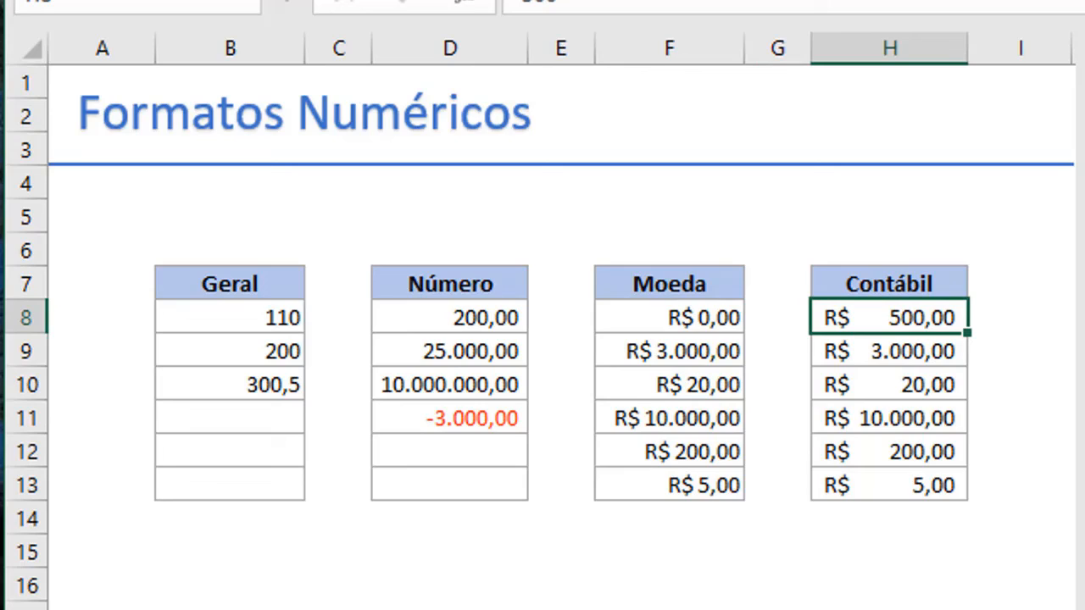
{"action": "type", "text": "0"}
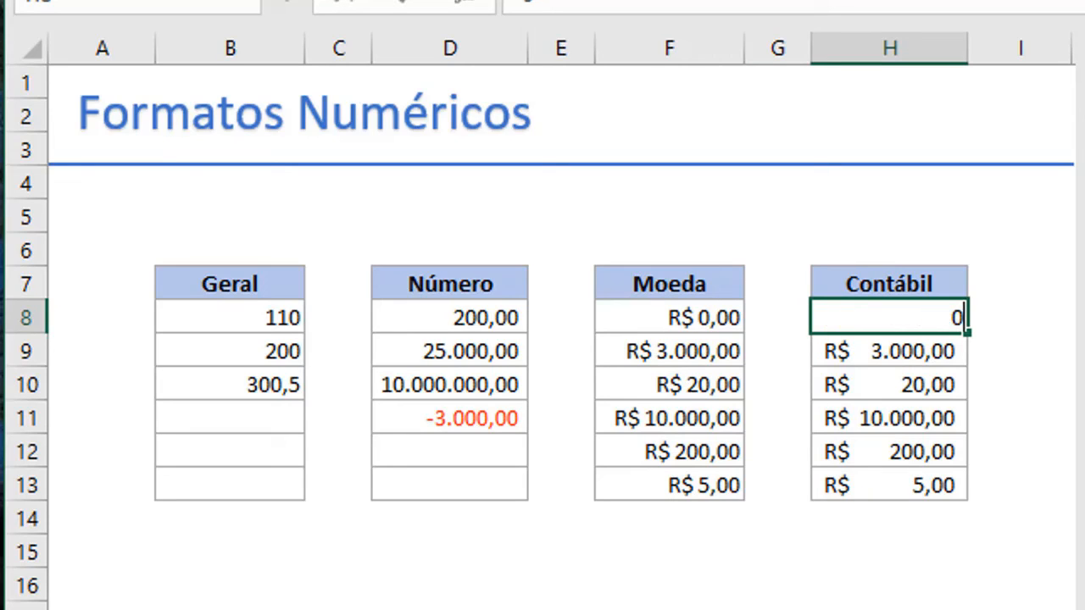
{"action": "key", "text": "Return"}
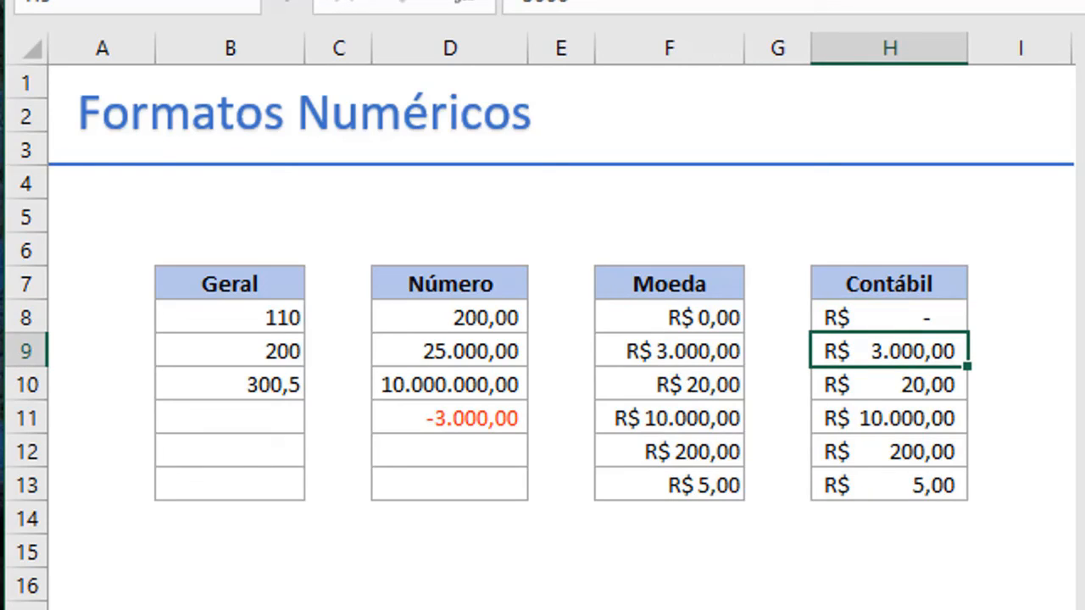
Replace the second value in the Moeda column with -9000
{"action": "key", "text": "Up"}
{"action": "key", "text": "Up"}
{"action": "key", "text": "Up"}
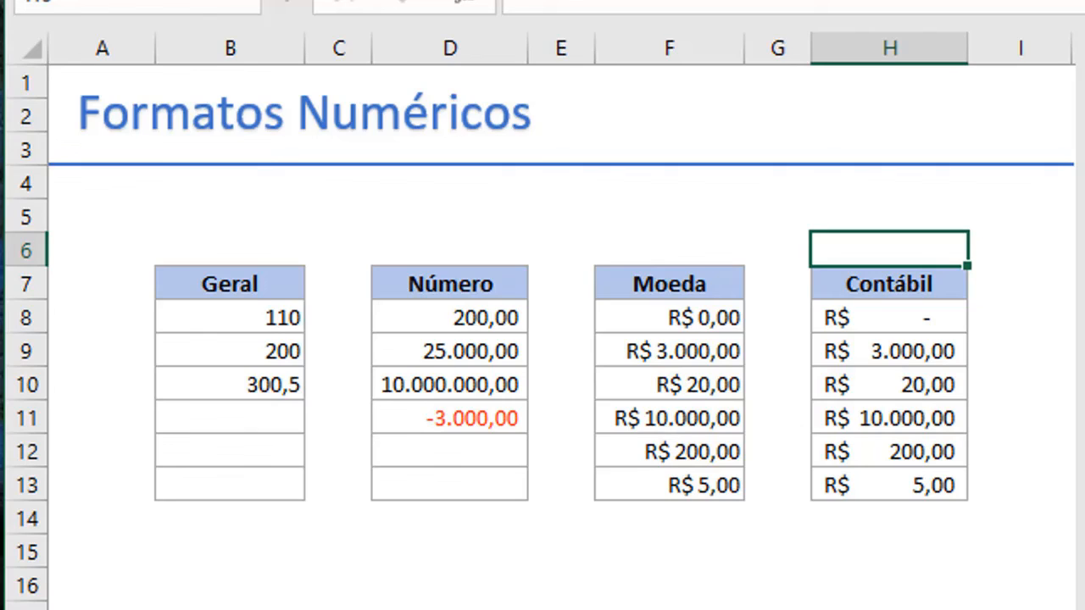
{"action": "key", "text": "Left"}
{"action": "key", "text": "Left"}
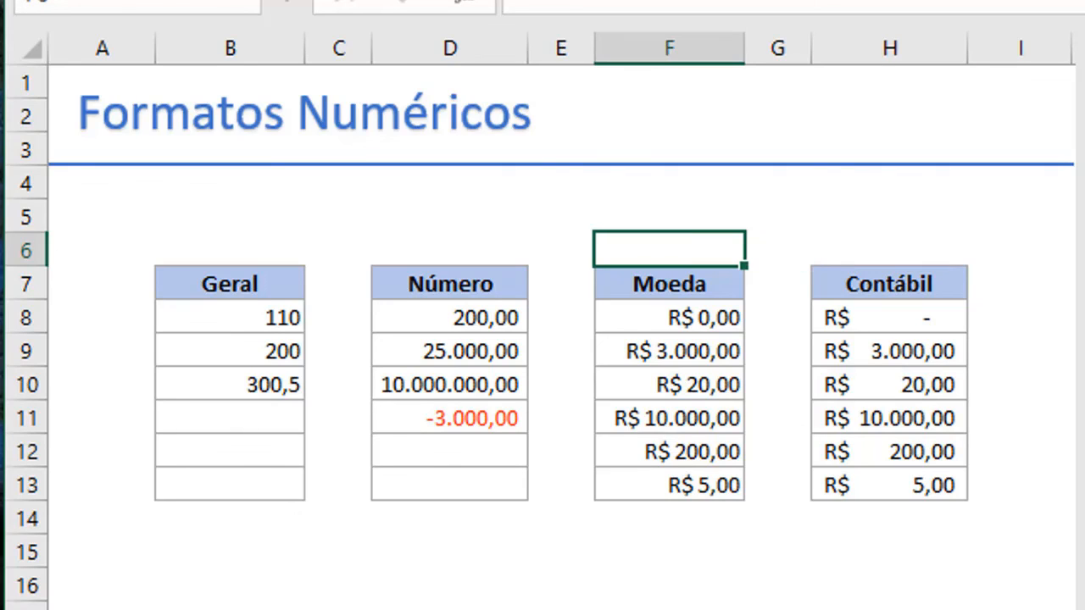
{"action": "key", "text": "Down"}
{"action": "key", "text": "Down"}
{"action": "key", "text": "Down"}
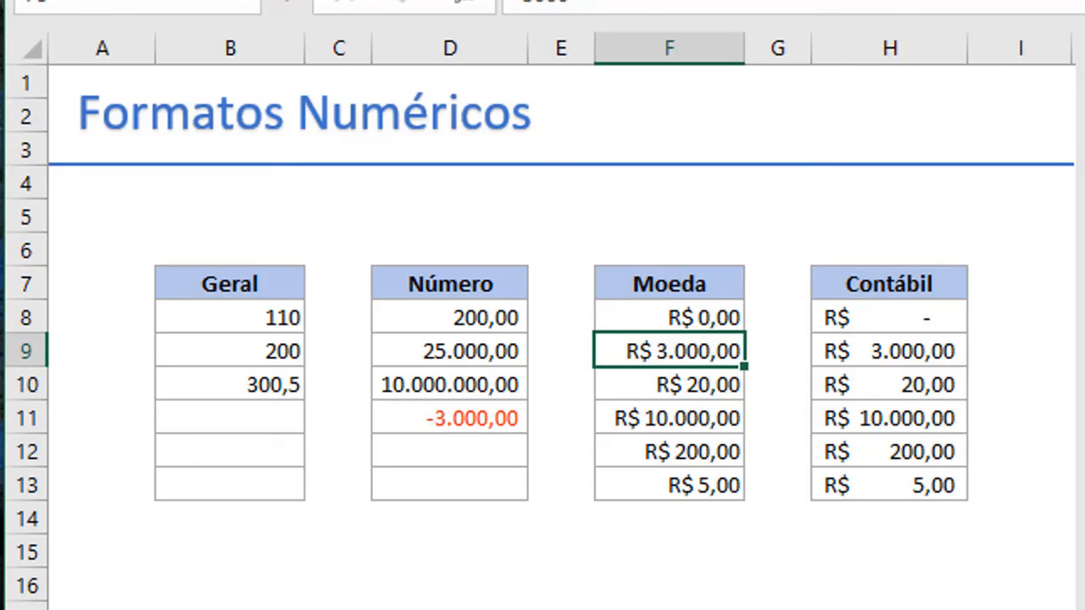
{"action": "type", "text": "-9000"}
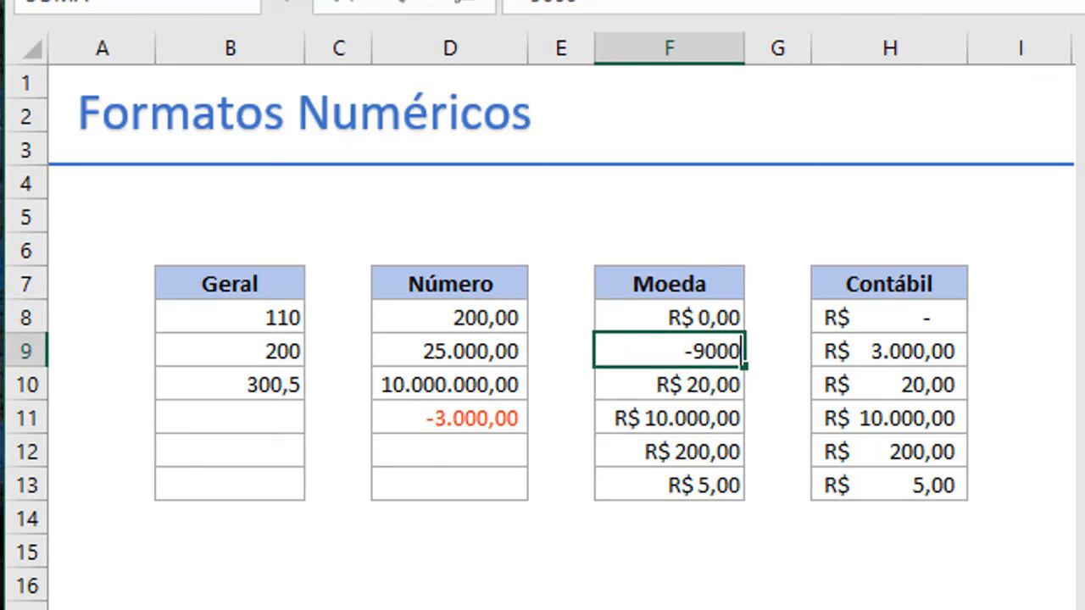
{"action": "key", "text": "Return"}
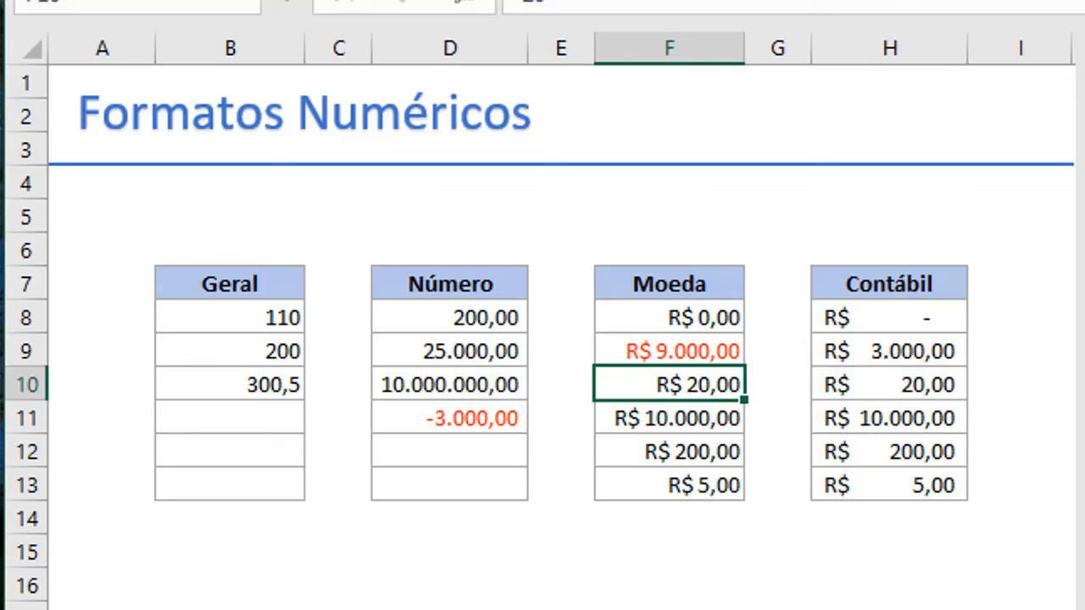
Replace the second value in the Contábil column with -7000
{"action": "key", "text": "Right"}
{"action": "key", "text": "Right"}
{"action": "key", "text": "Up"}
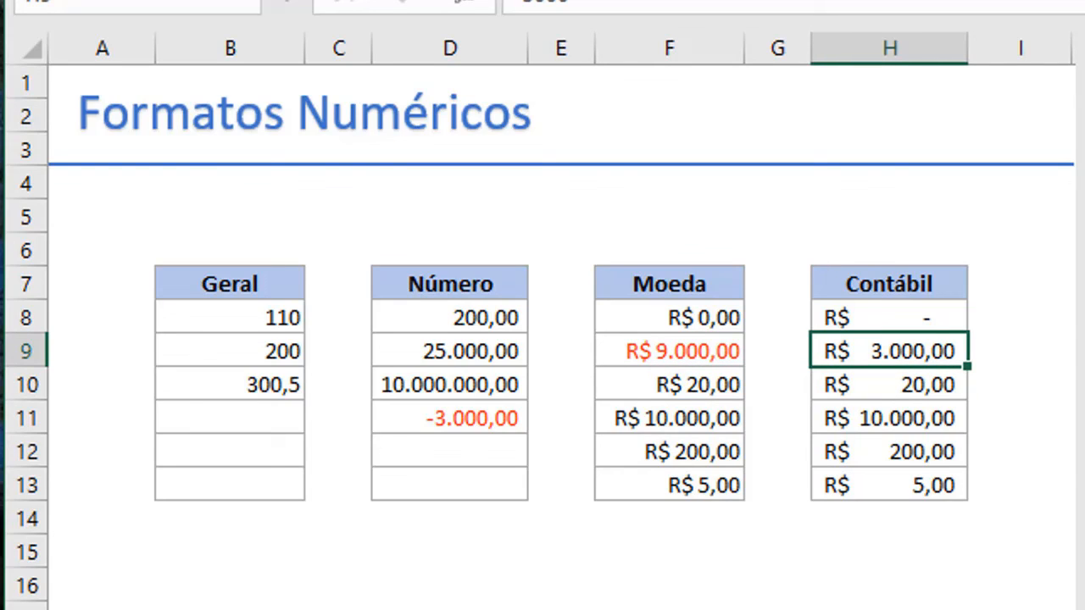
{"action": "type", "text": "-7000"}
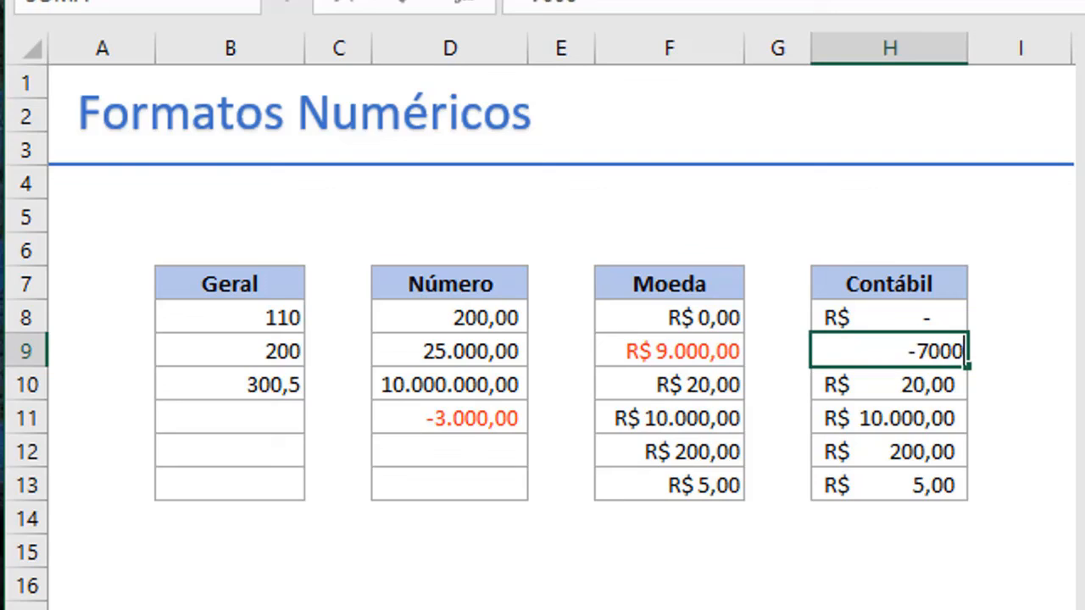
{"action": "key", "text": "Return"}
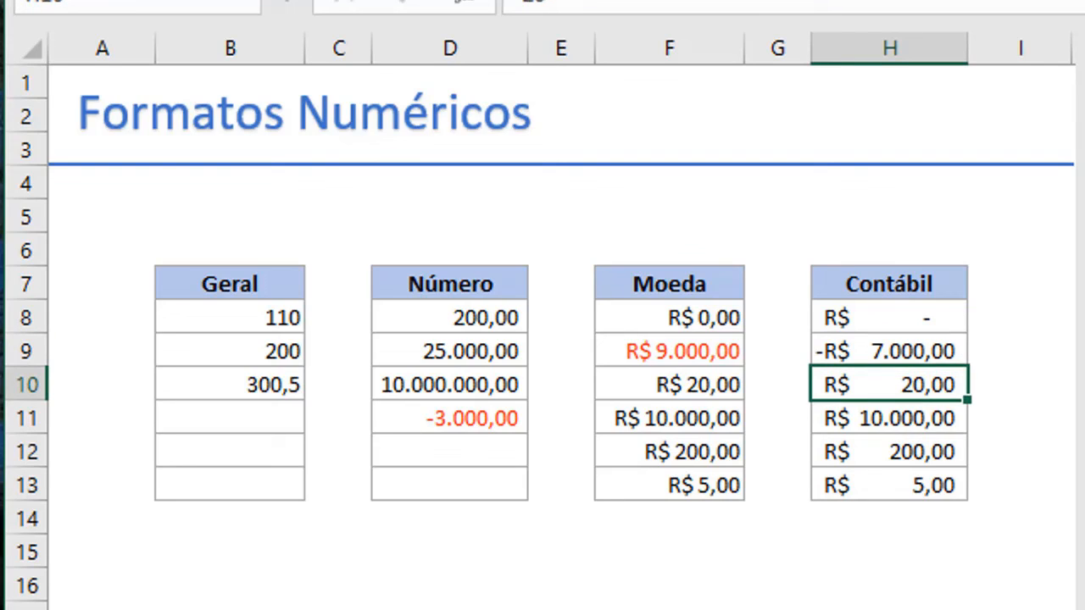